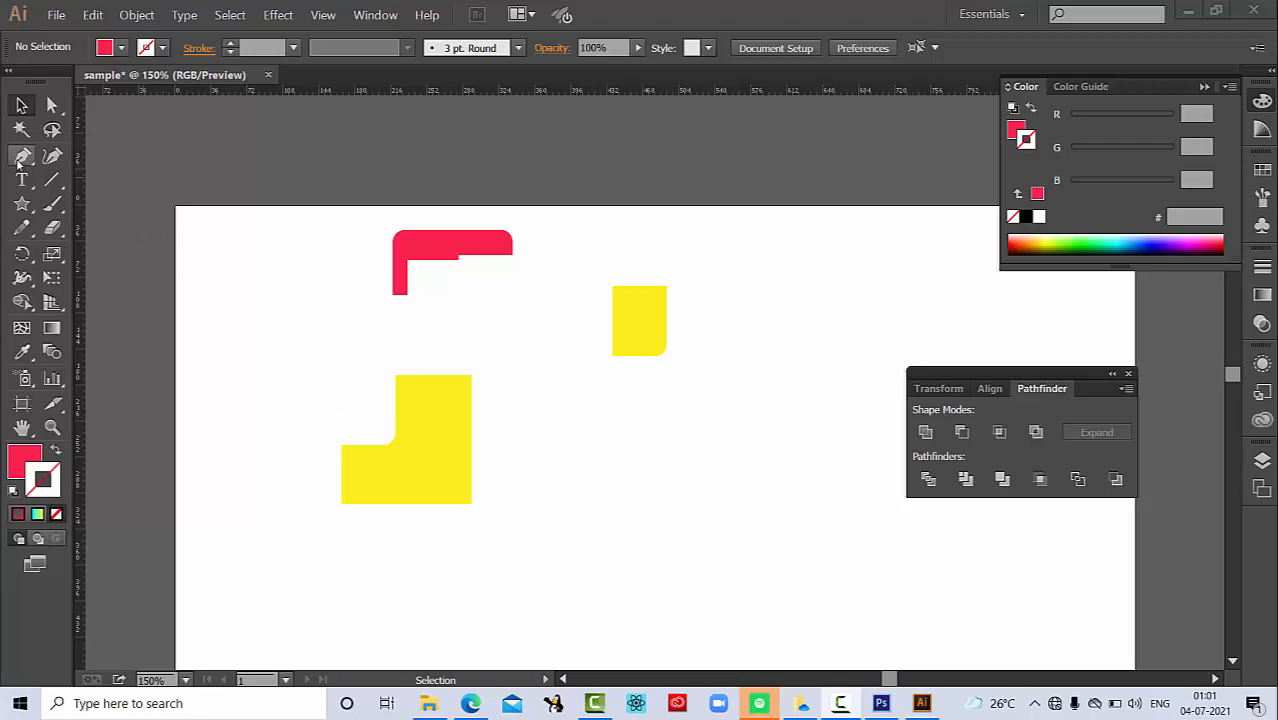
Step: Draw a closed six-sided polygon with the Pen tool, starting at about X 372, Y 213 px, and move it to overlap both yellow shapes
click(20, 159)
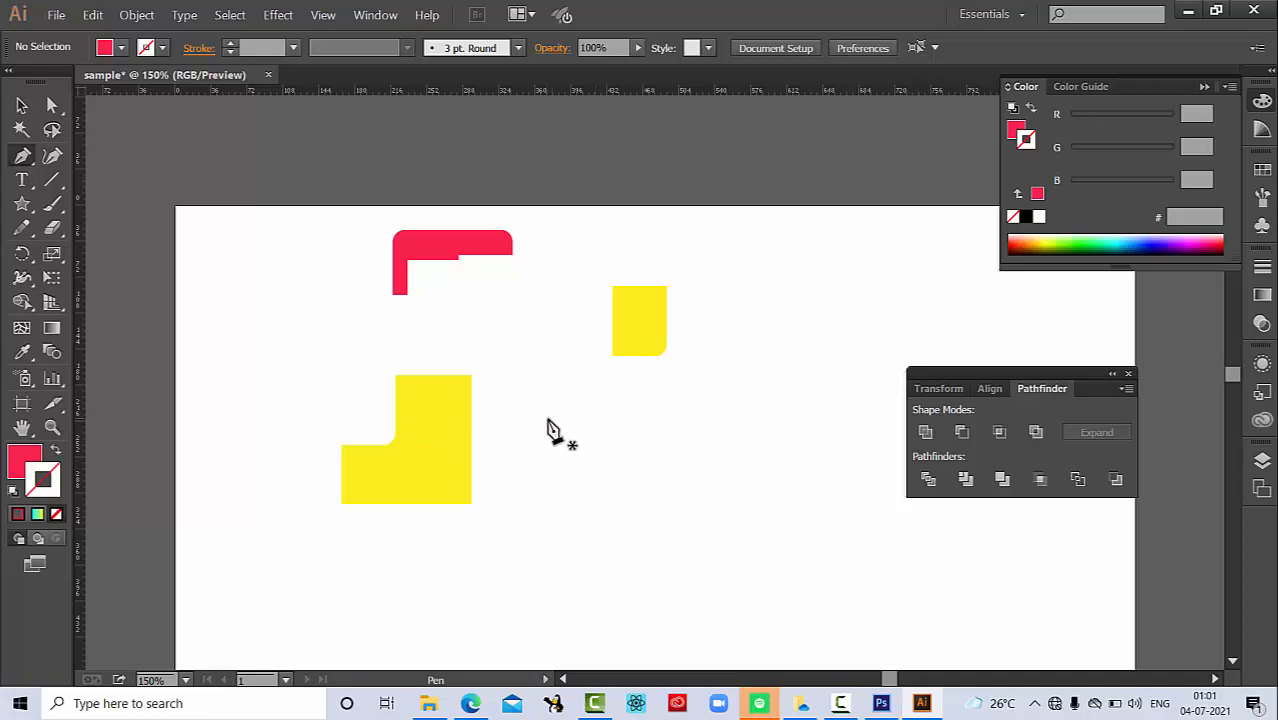
click(547, 419)
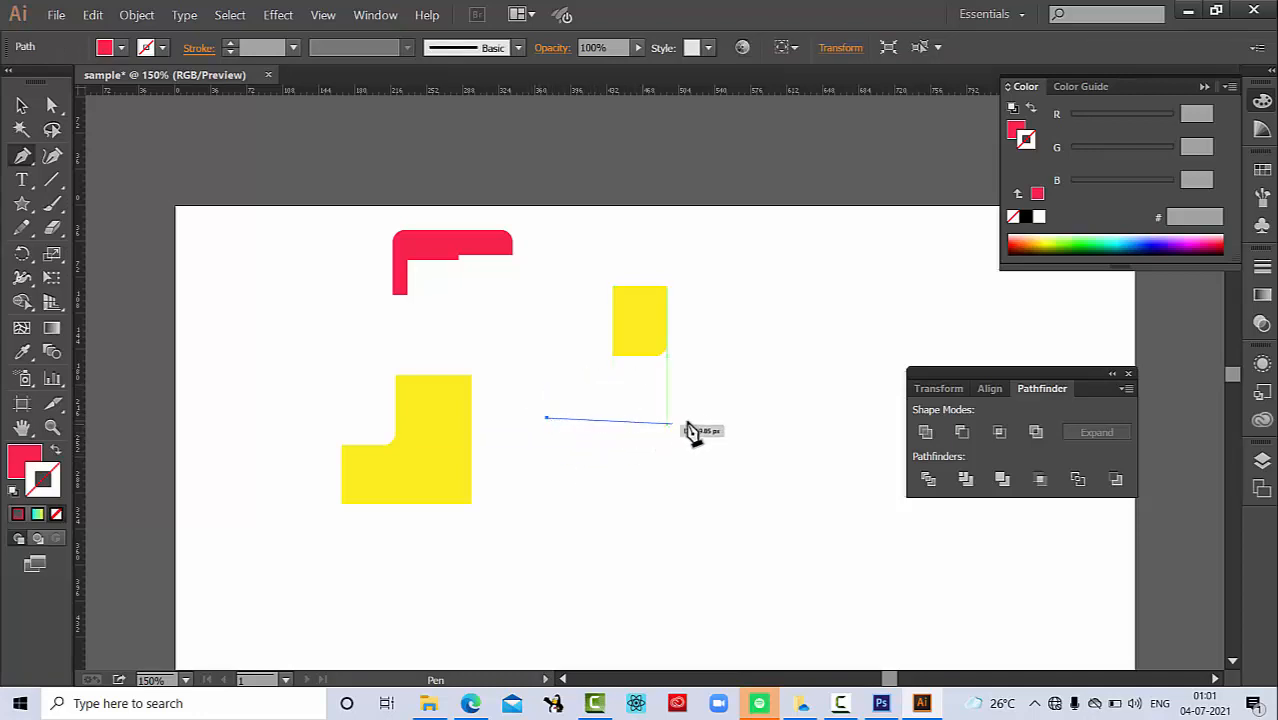
click(700, 395)
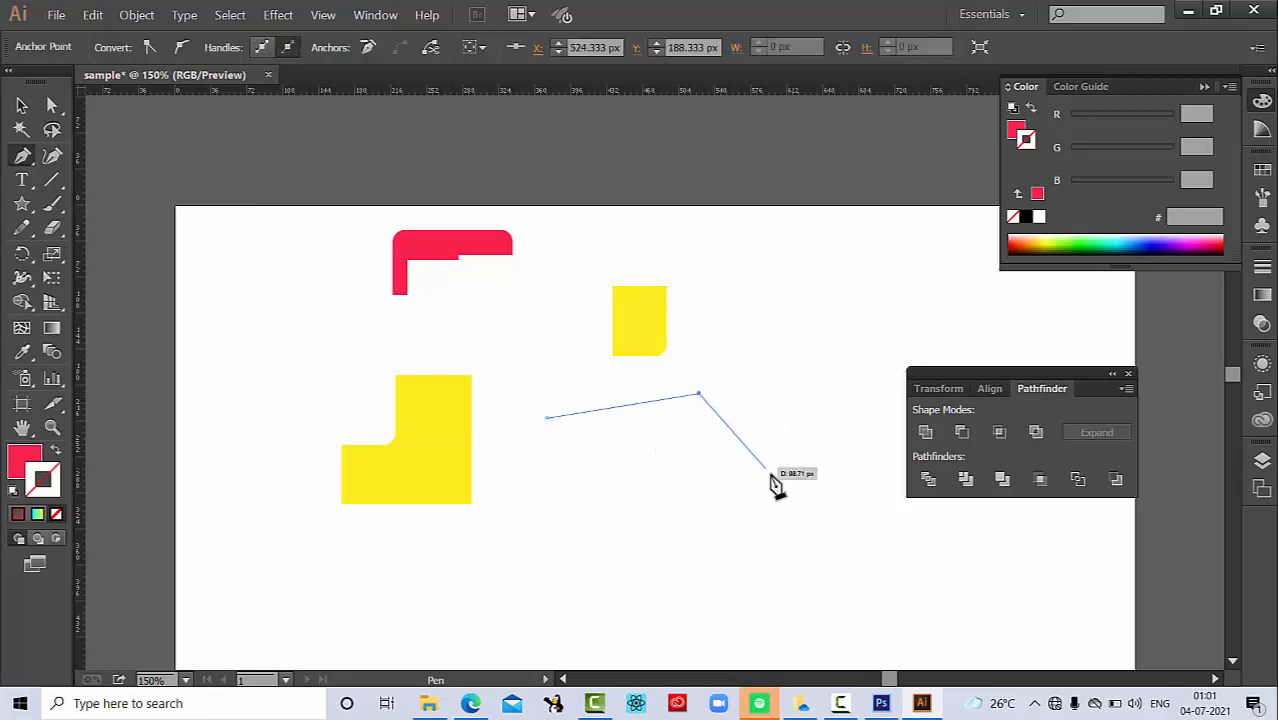
click(770, 473)
click(716, 558)
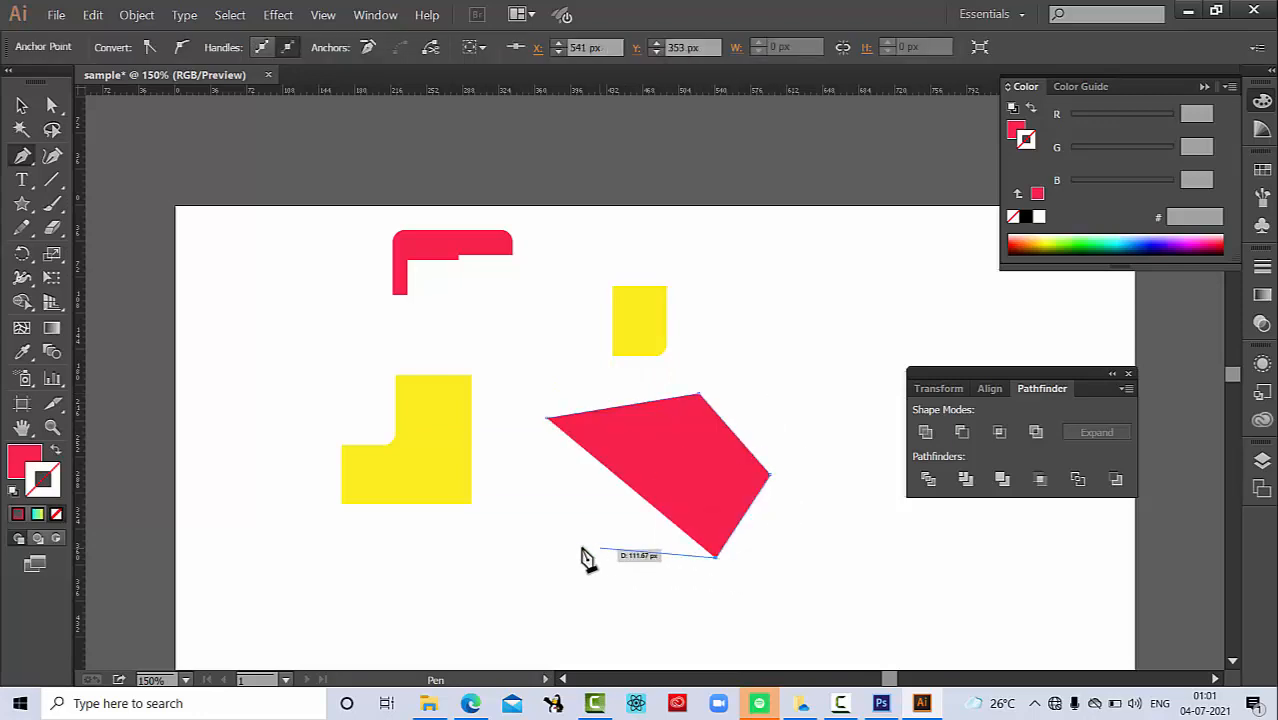
click(561, 540)
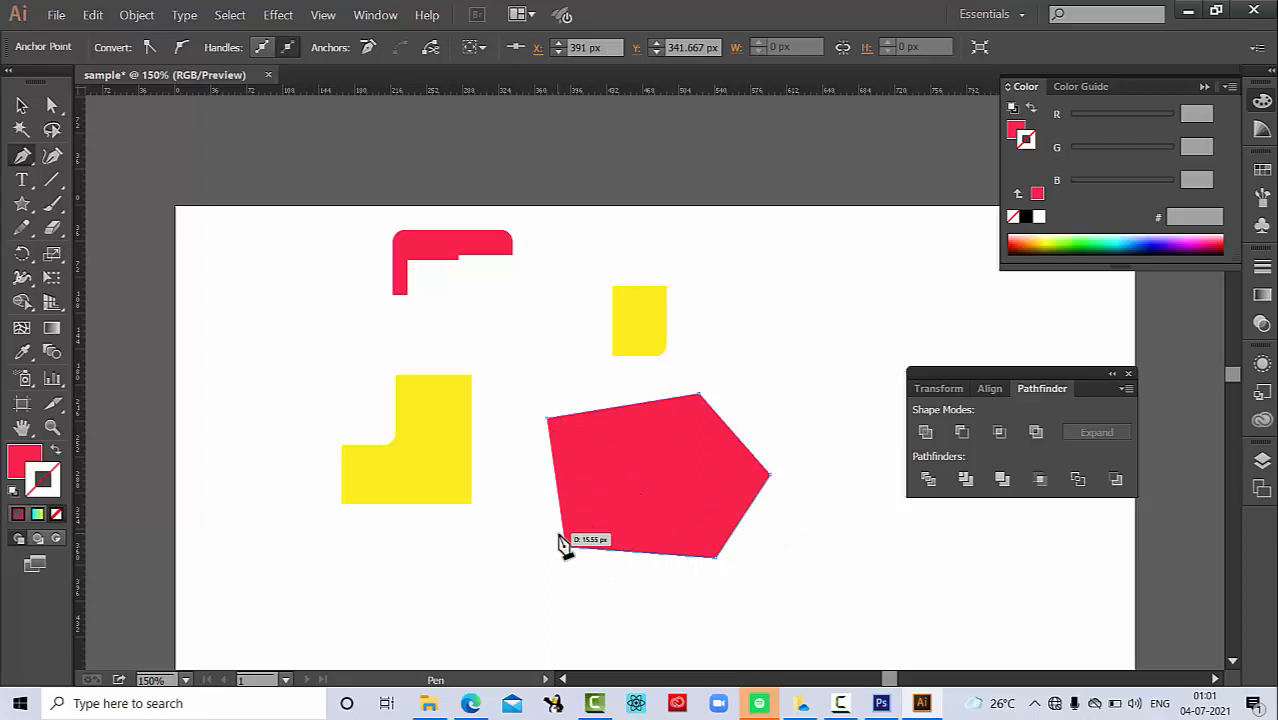
click(527, 485)
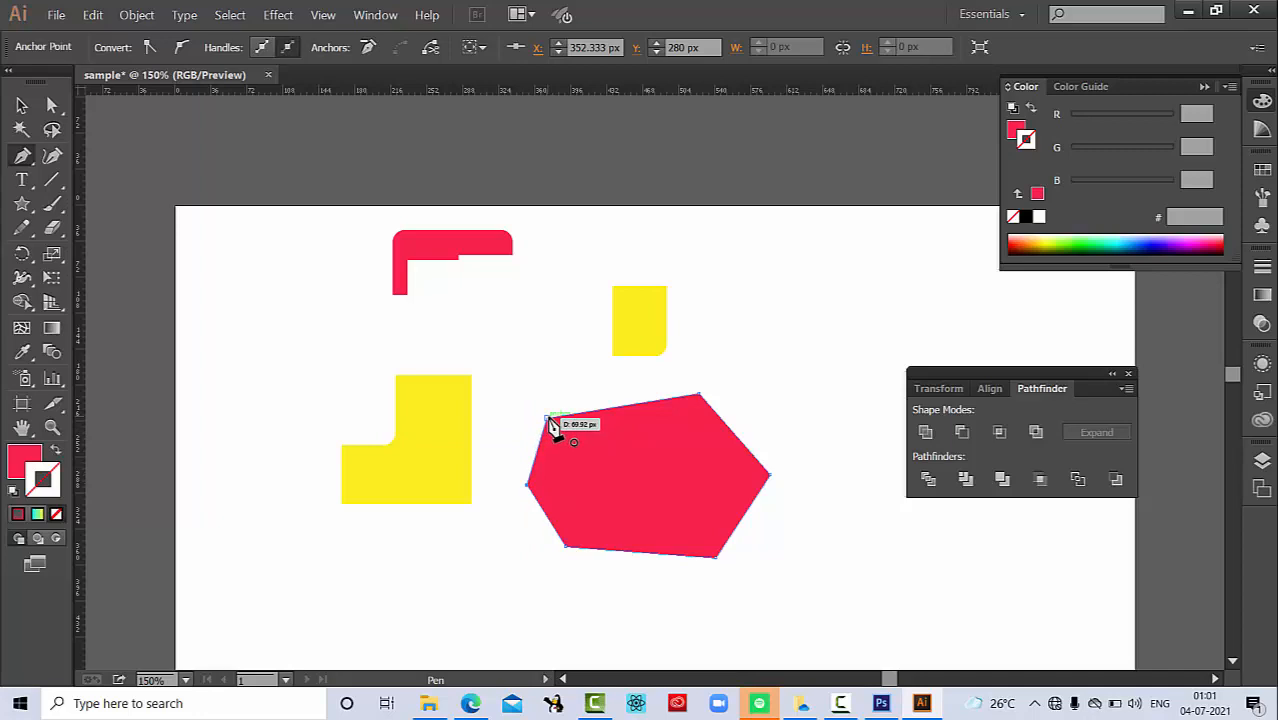
click(549, 420)
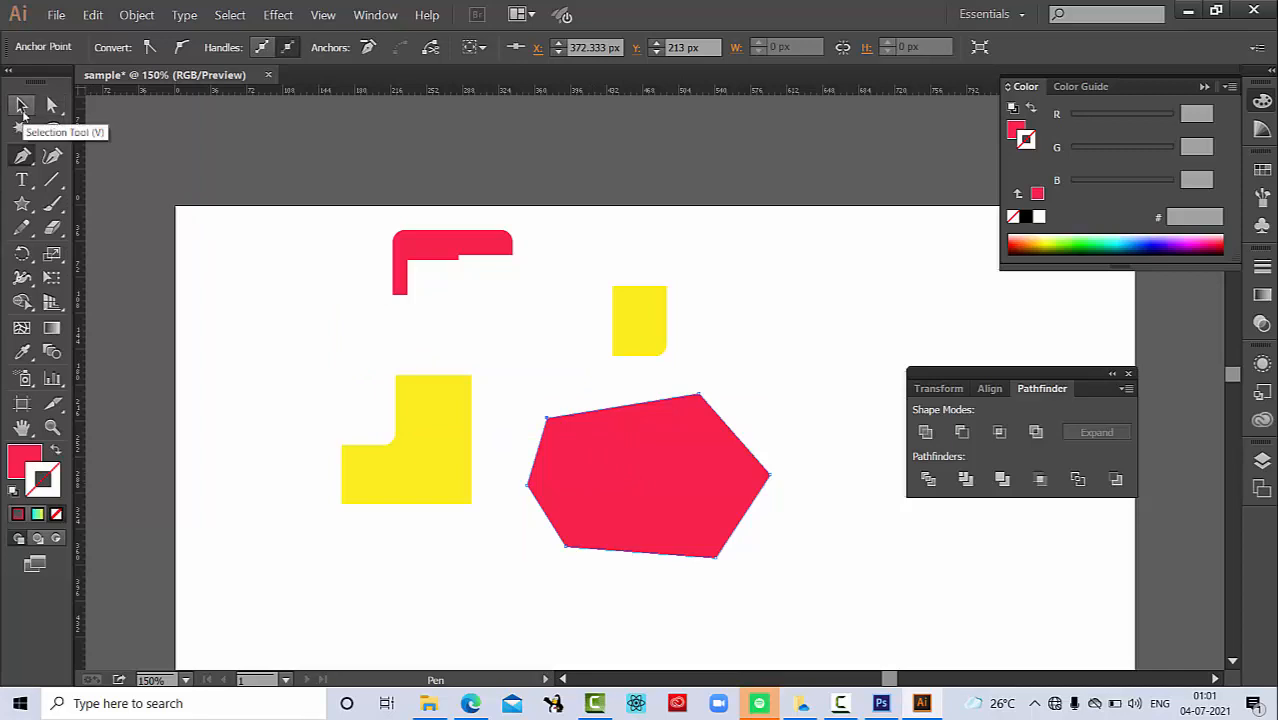
click(22, 107)
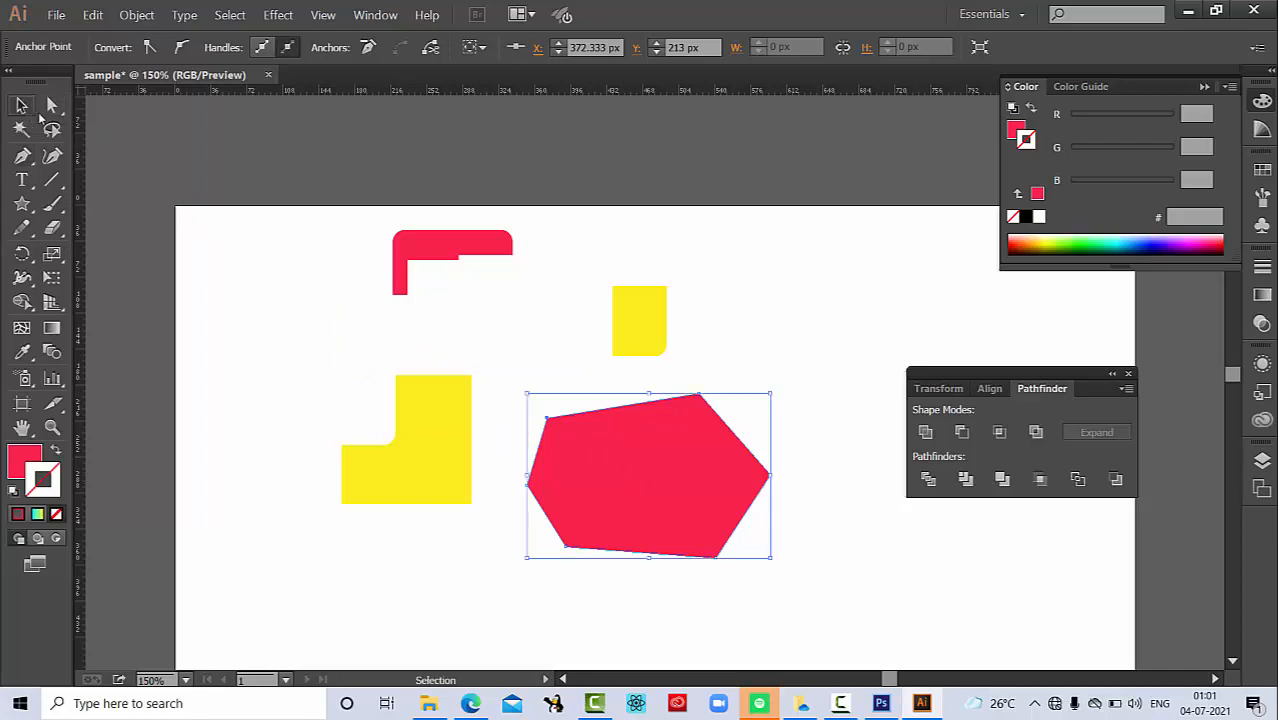
drag(653, 447, 554, 361)
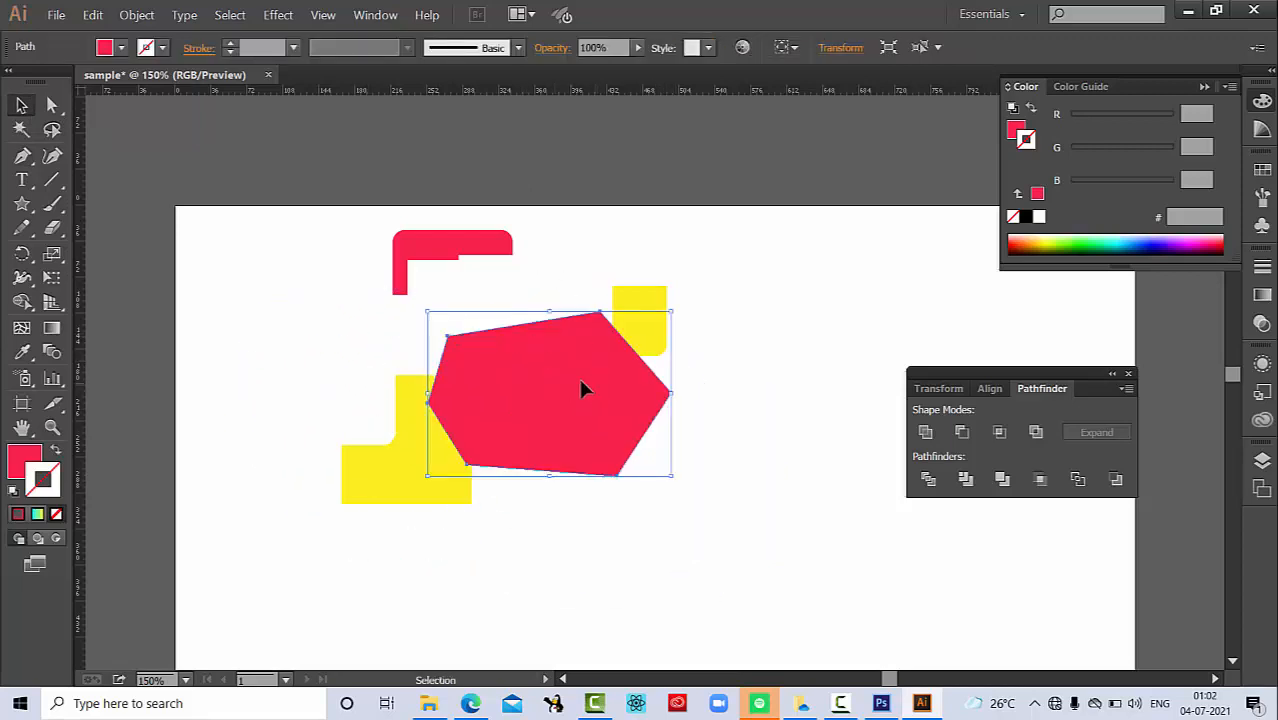
Step: Draw a closed shape with smooth curved segments below the polygon using the Pen tool, with its top anchor at about X 544, Y 288 px
click(22, 155)
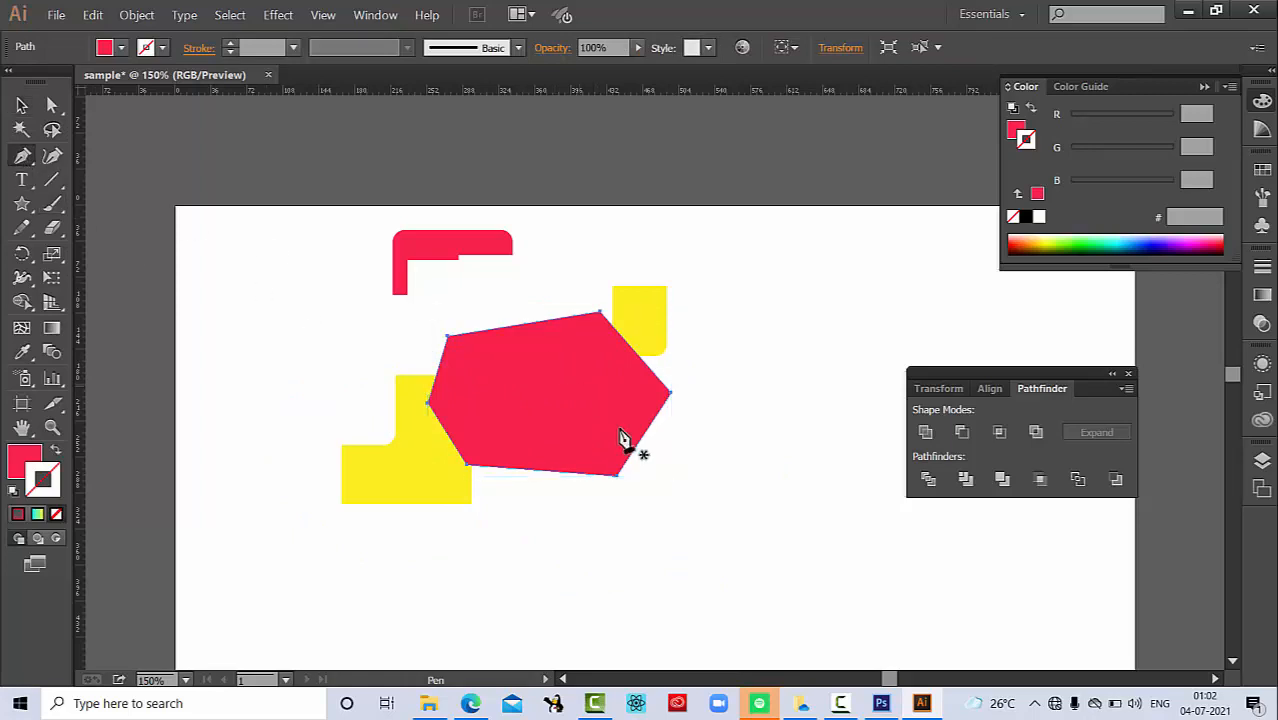
click(572, 575)
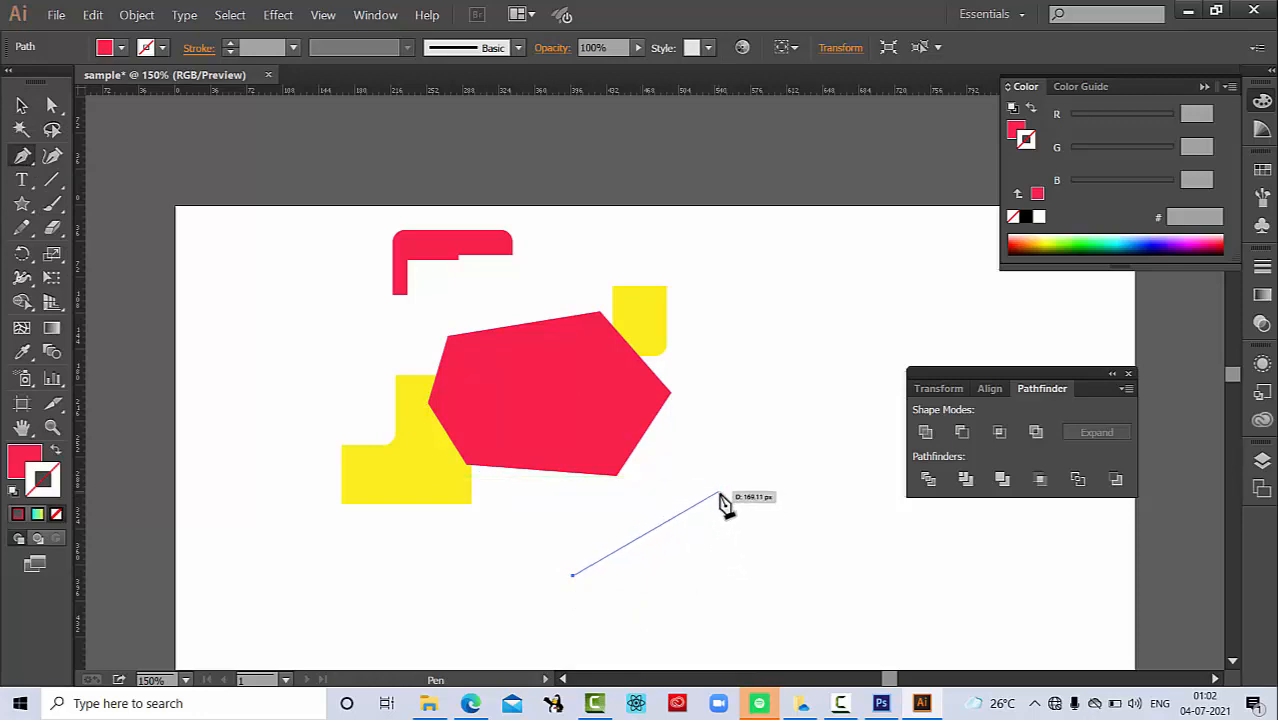
click(719, 494)
drag(719, 494, 829, 496)
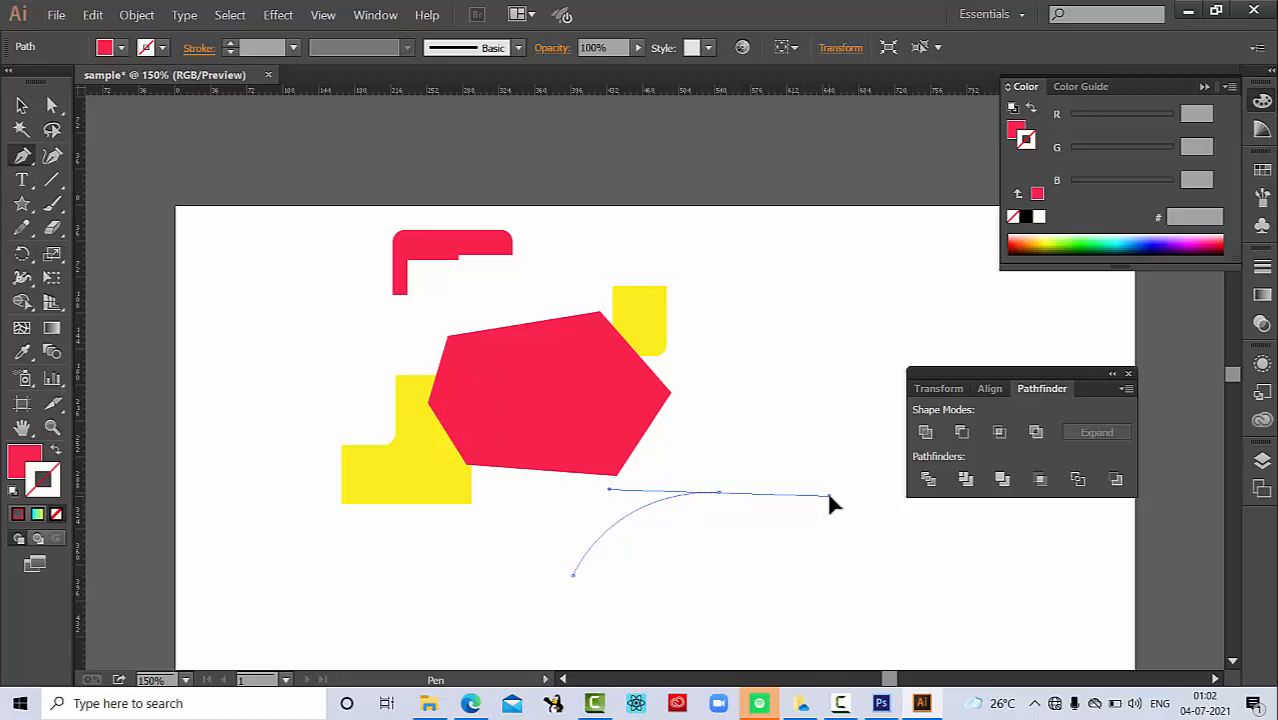
drag(829, 496, 829, 496)
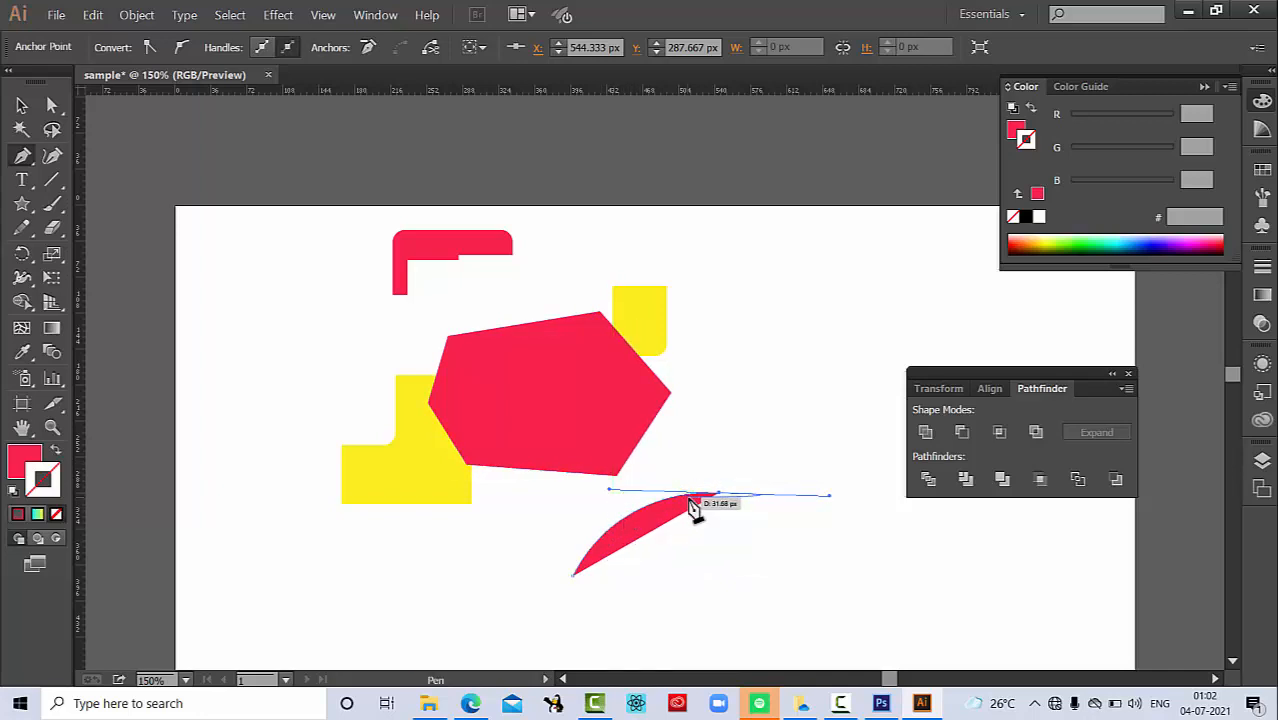
drag(695, 508, 836, 522)
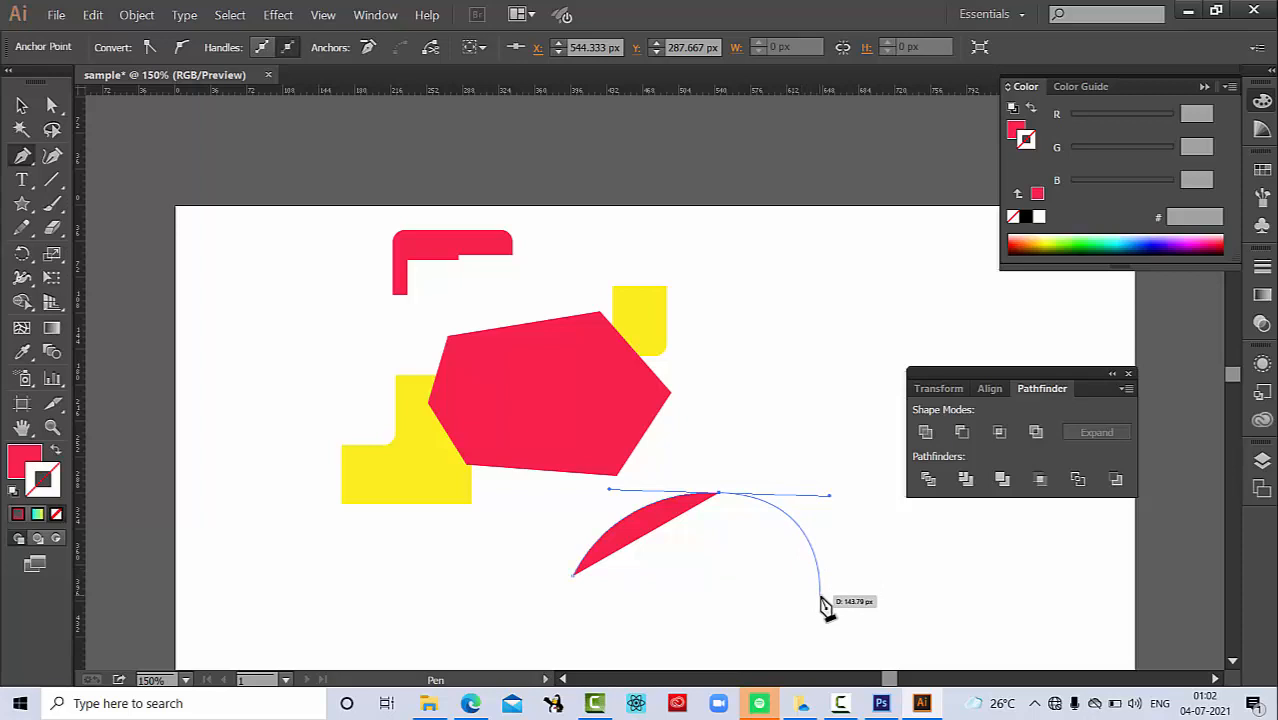
drag(821, 601, 690, 628)
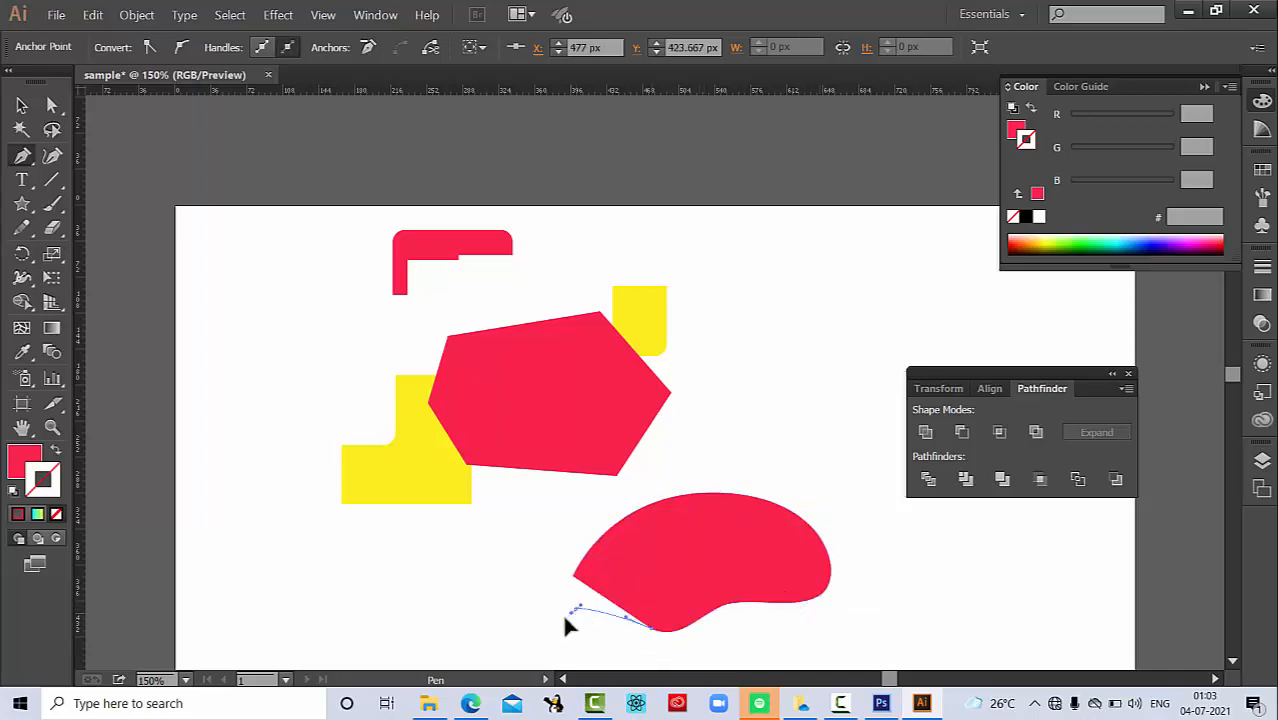
drag(490, 616, 598, 581)
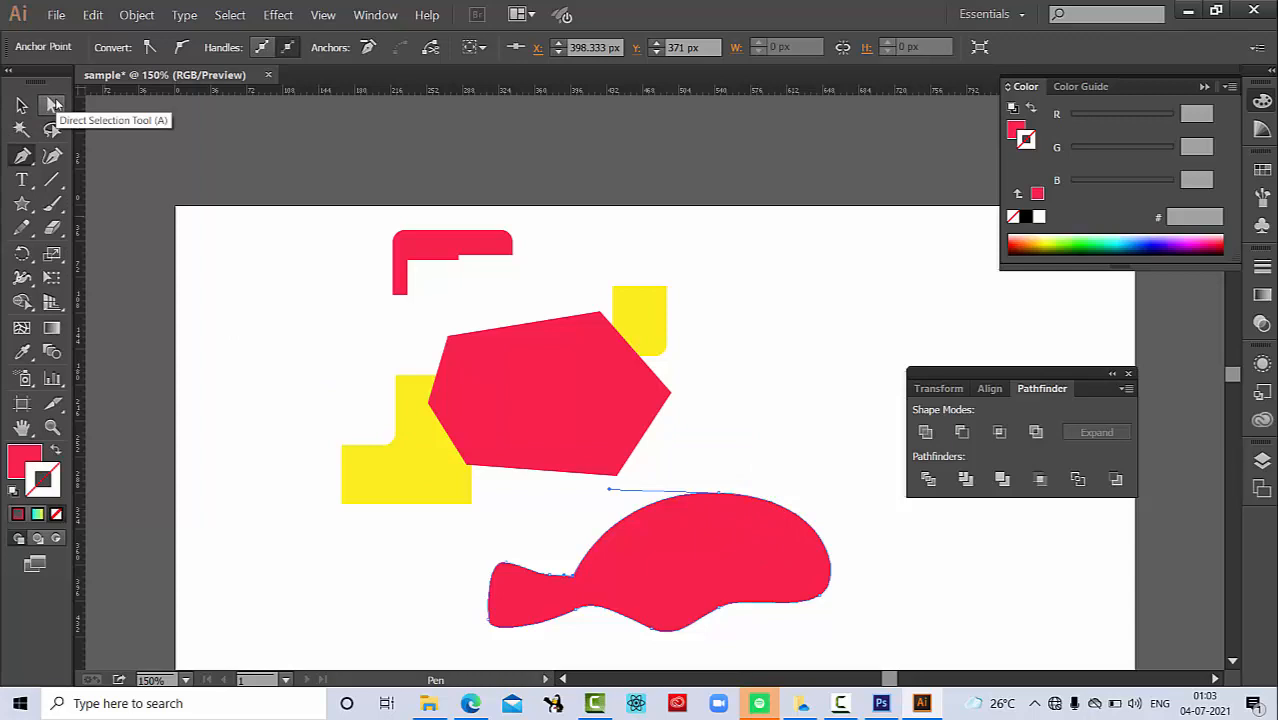
Step: Move the curved shape's top anchor point up and to the right, to about X 596, Y 242 px, with the Direct Selection tool
click(54, 104)
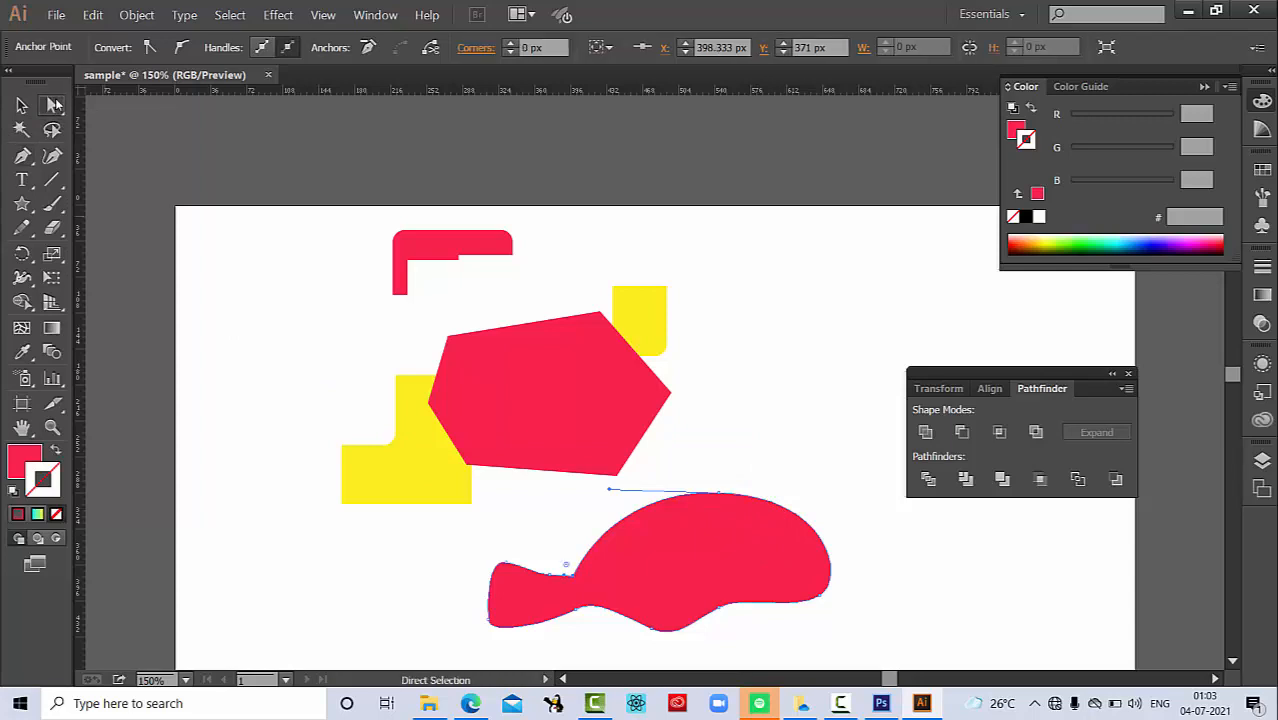
click(676, 524)
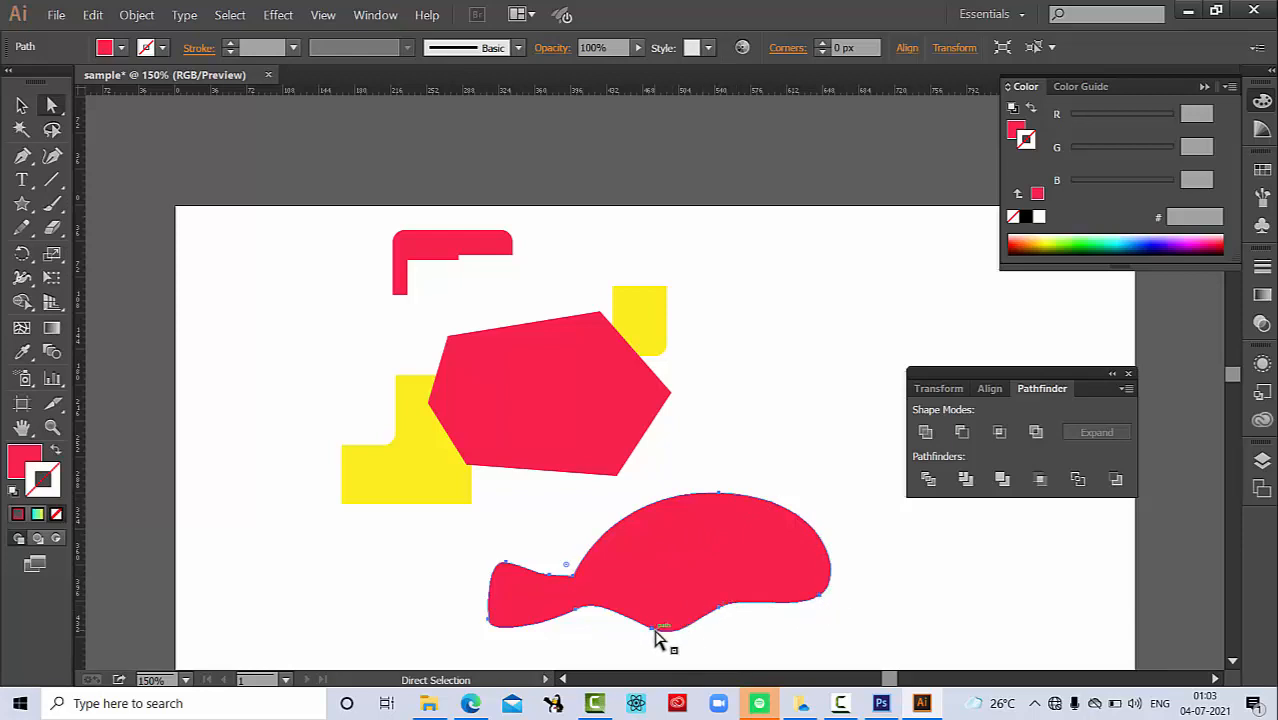
click(719, 494)
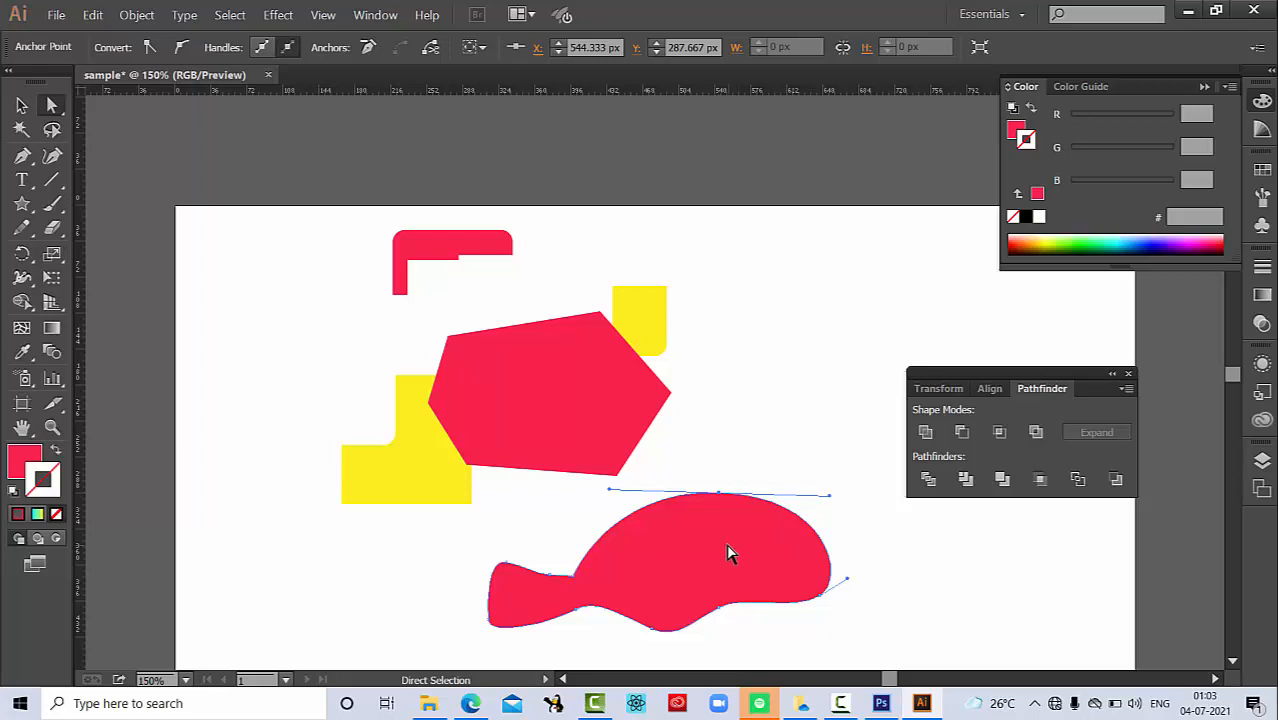
drag(722, 497, 770, 442)
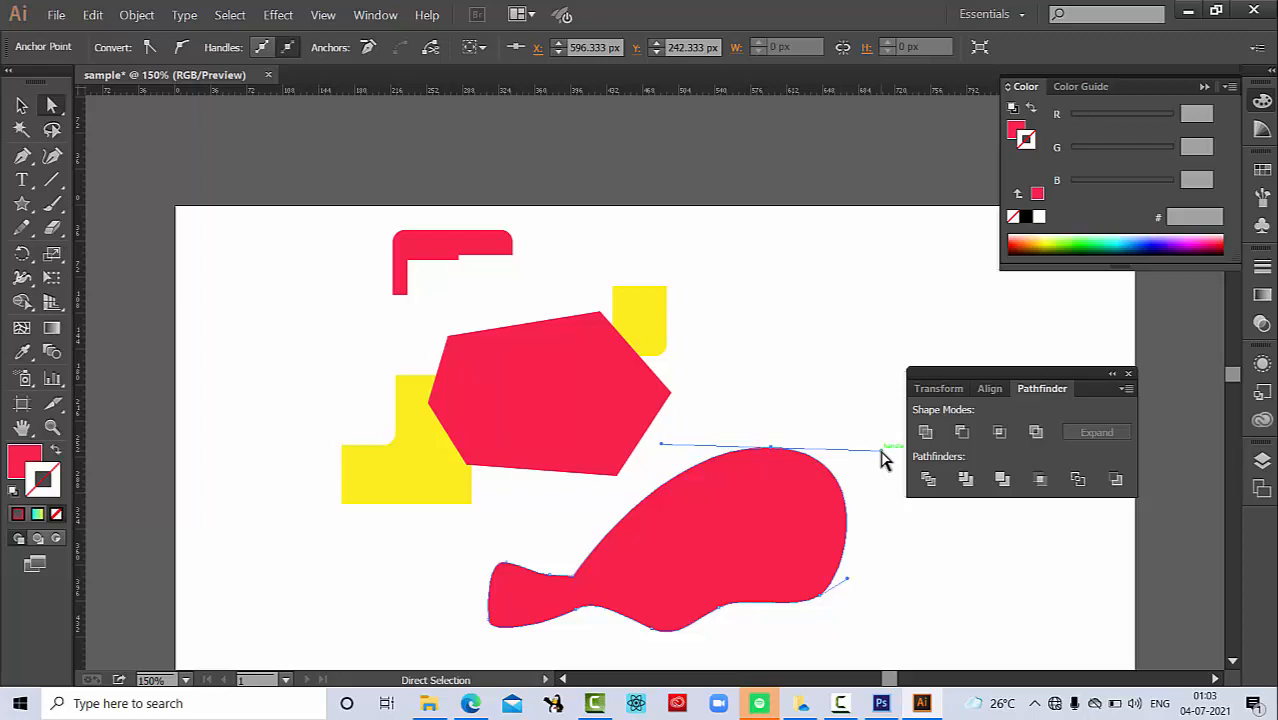
Step: Tilt the moved anchor's direction handles to reshape its curves, and swing the right handle upward independently to form a corner
drag(881, 451, 881, 451)
drag(881, 451, 879, 375)
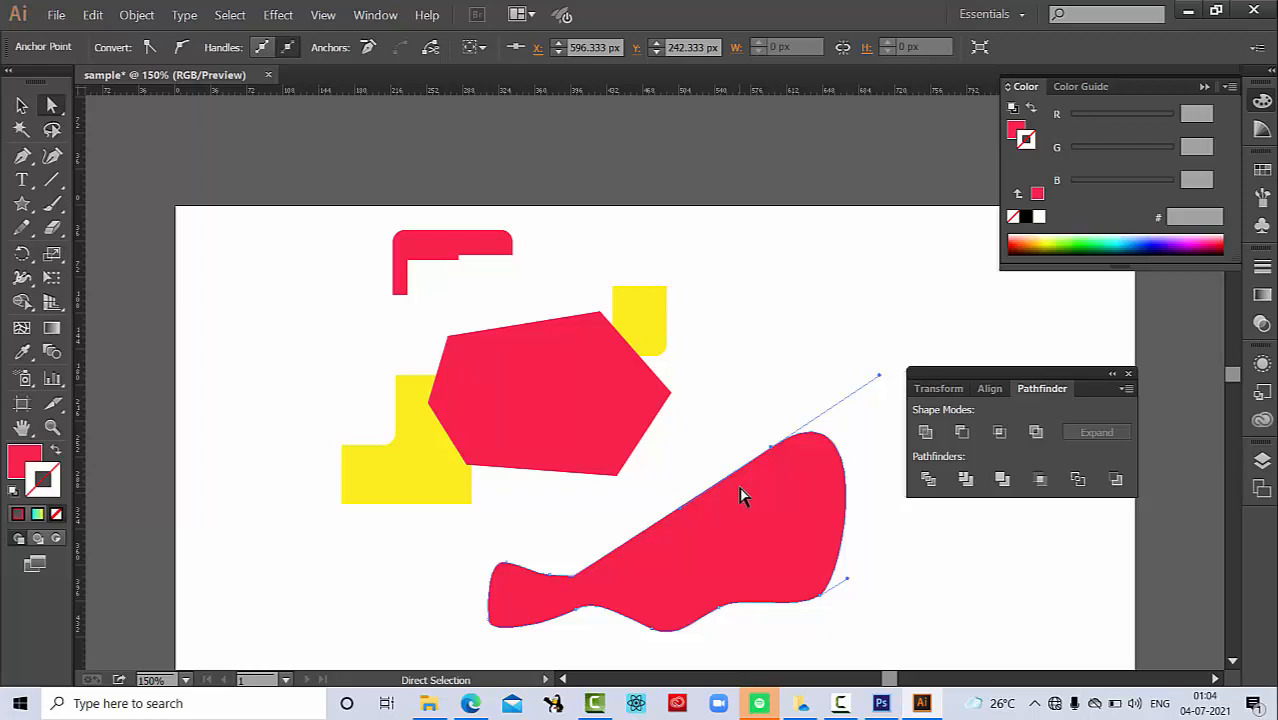
drag(687, 508, 670, 380)
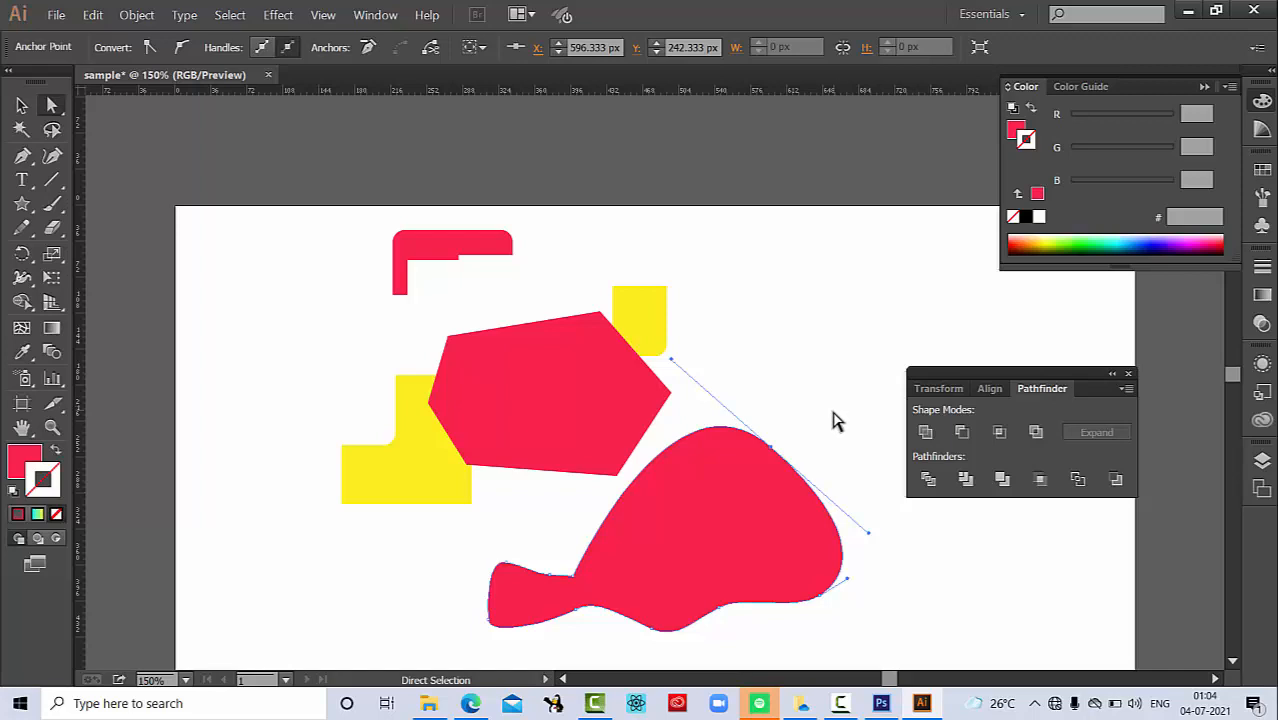
key(alt)
drag(869, 535, 899, 395)
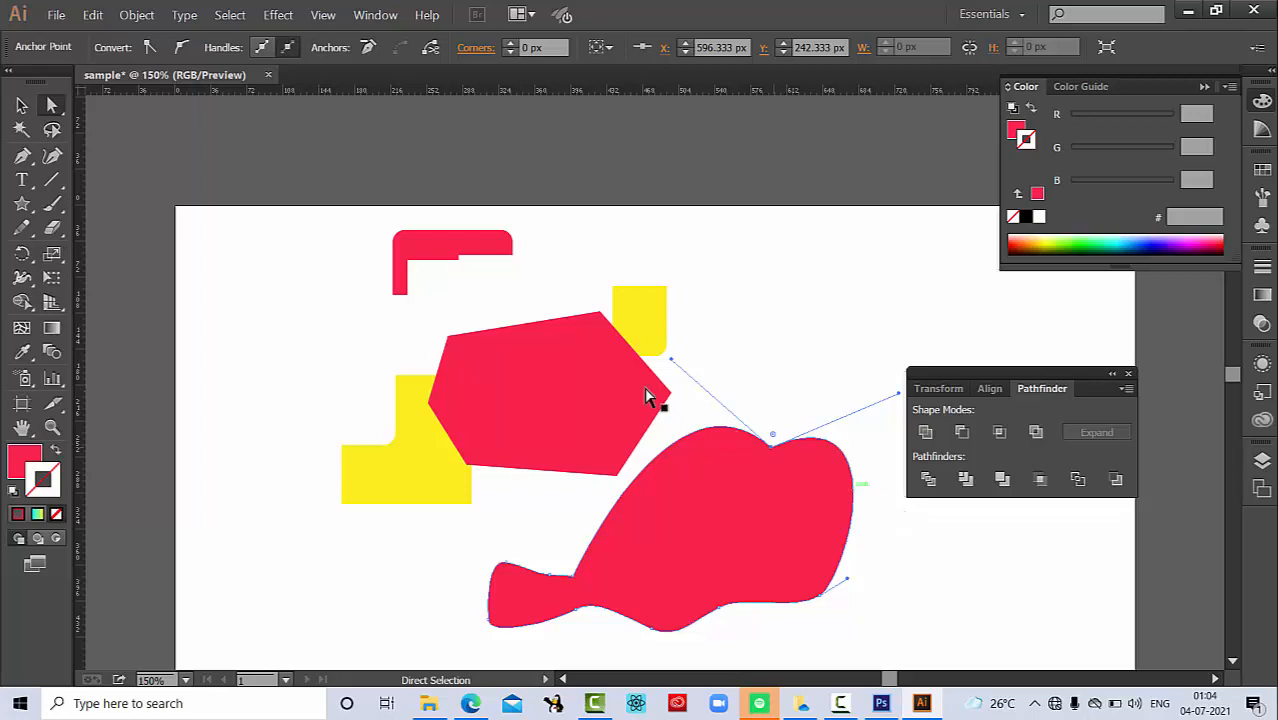
Step: Add an anchor point on the curved shape's upper-left edge at about X 496, Y 240 px, and remove it with the Delete Anchor Point tool
click(24, 157)
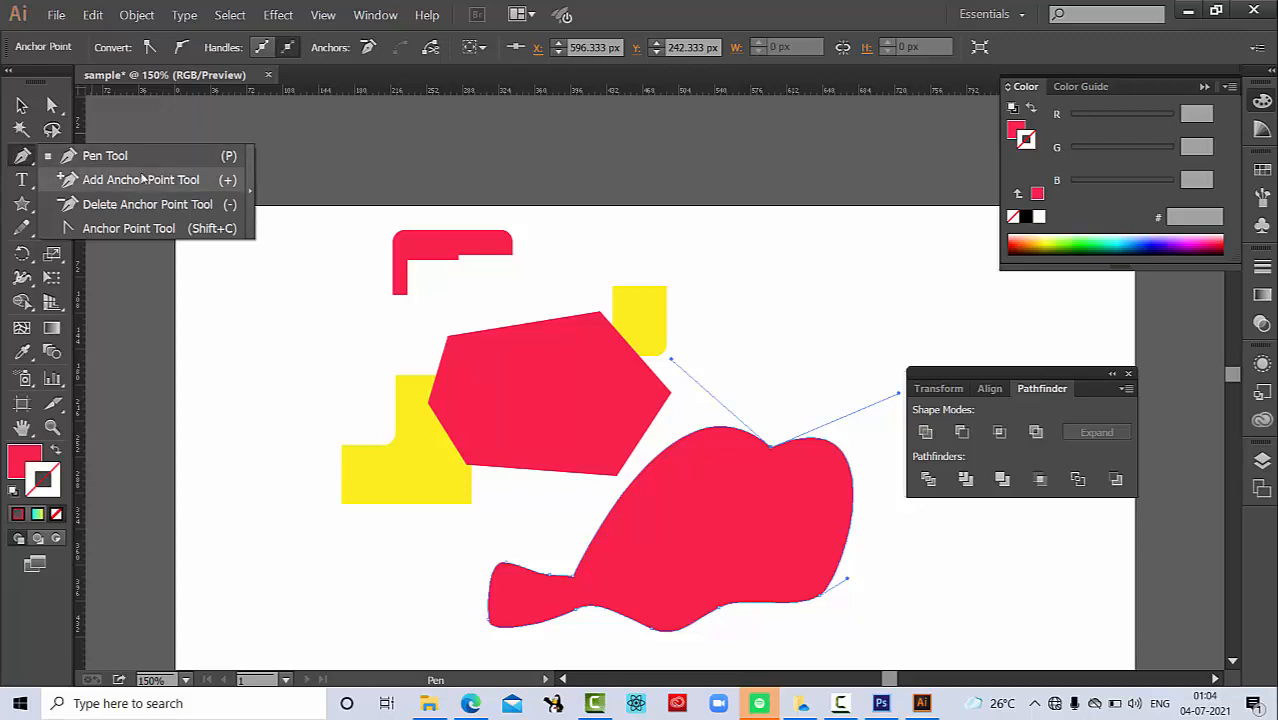
click(141, 179)
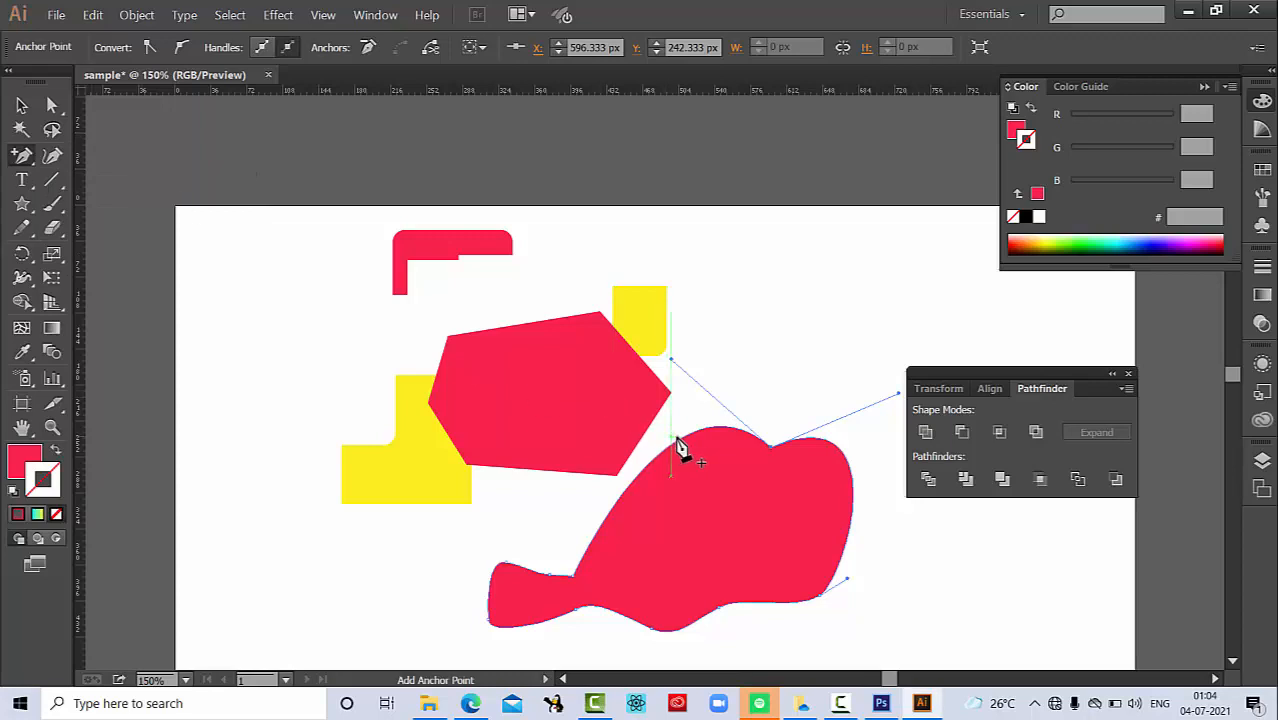
click(671, 445)
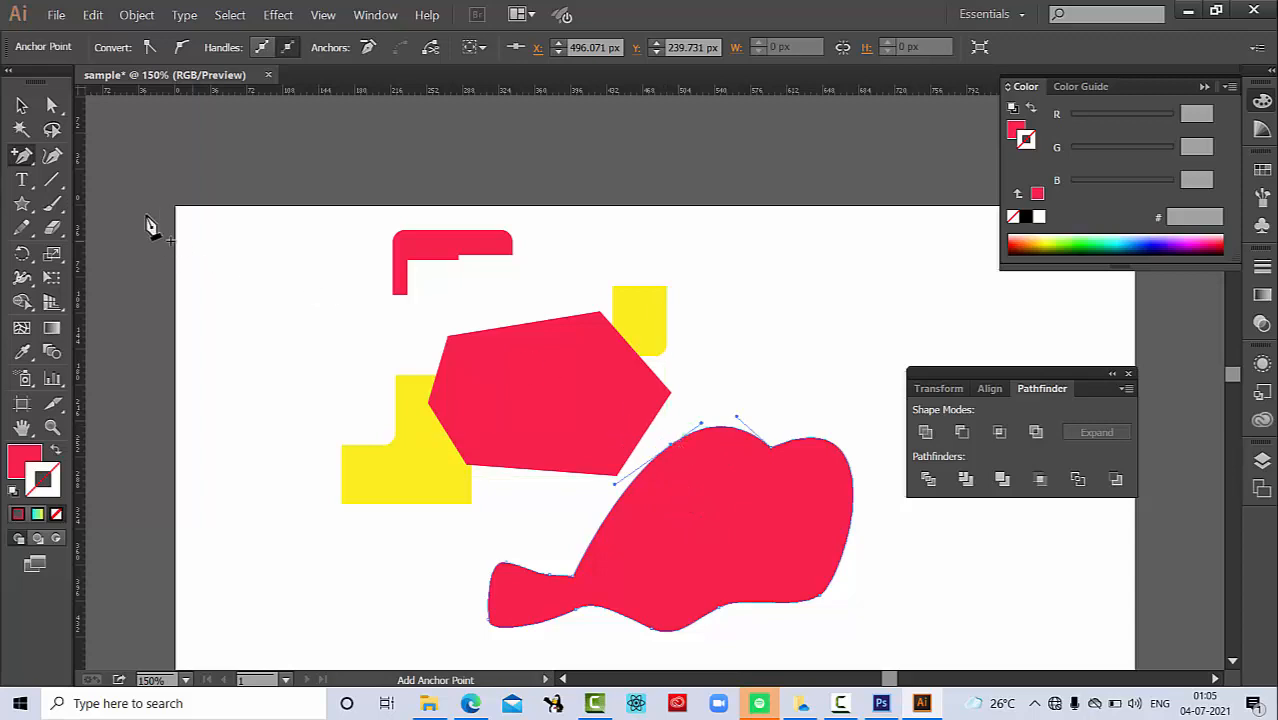
click(23, 156)
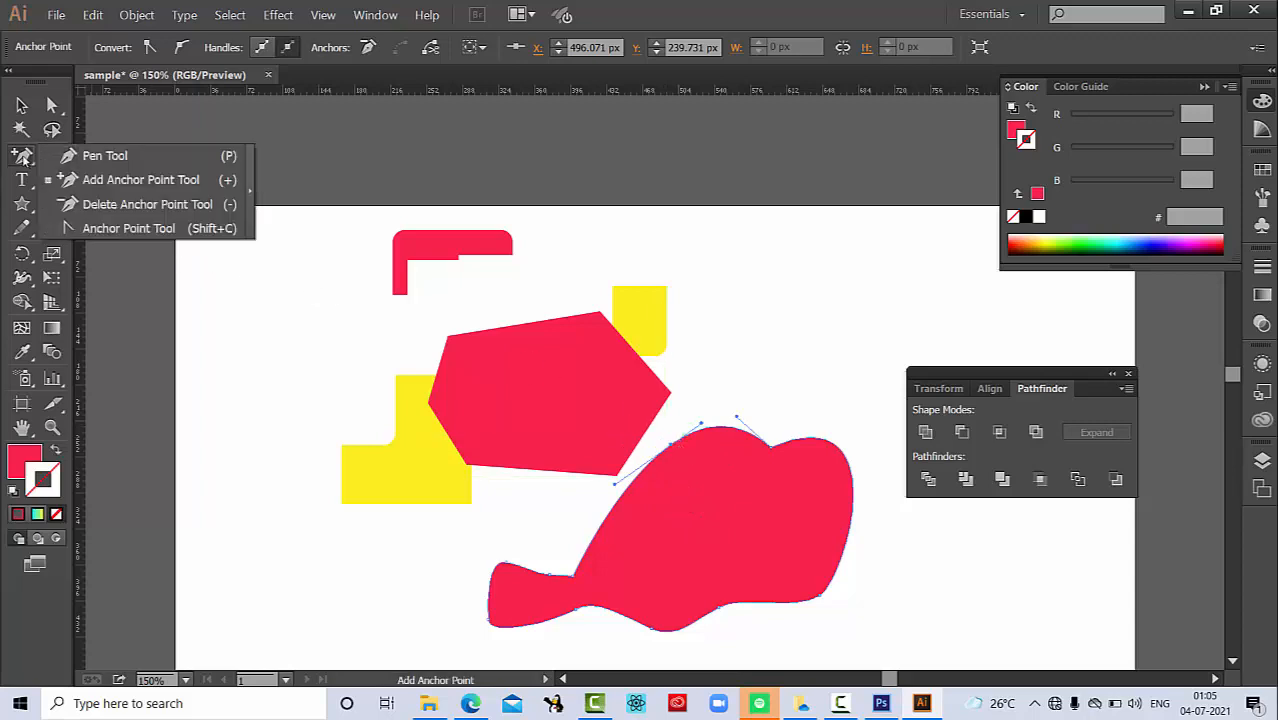
click(121, 205)
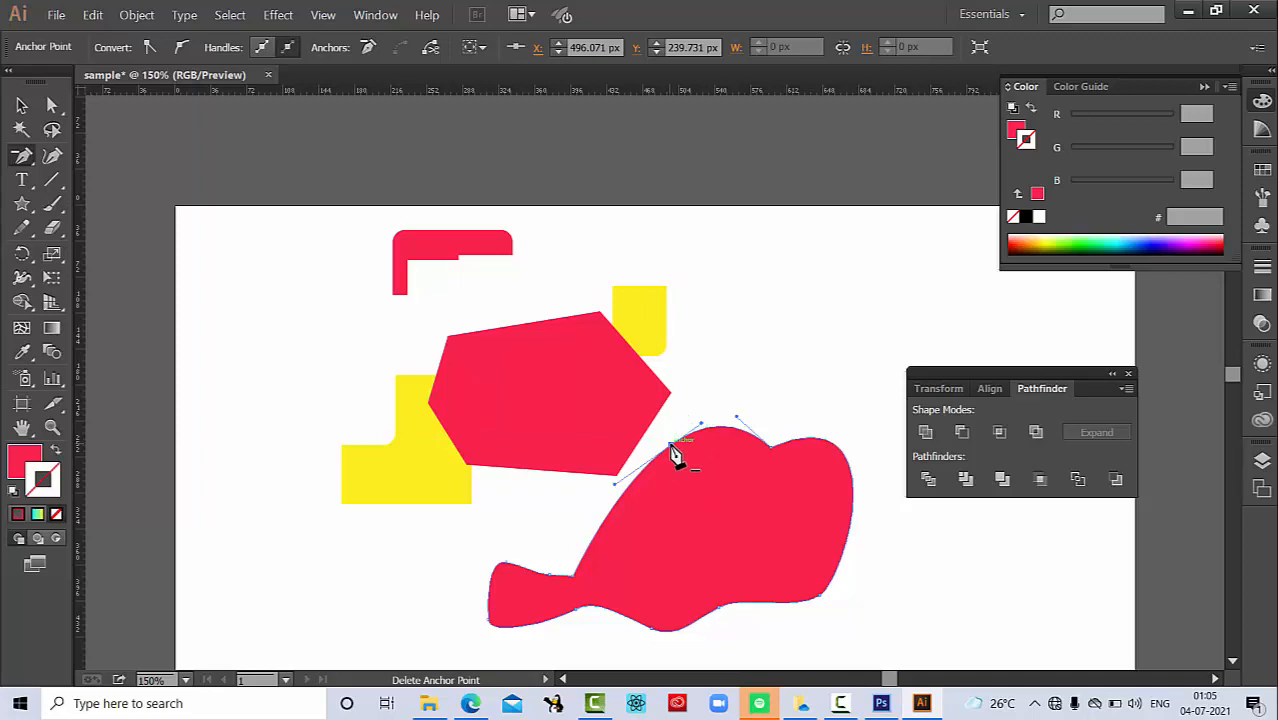
click(673, 445)
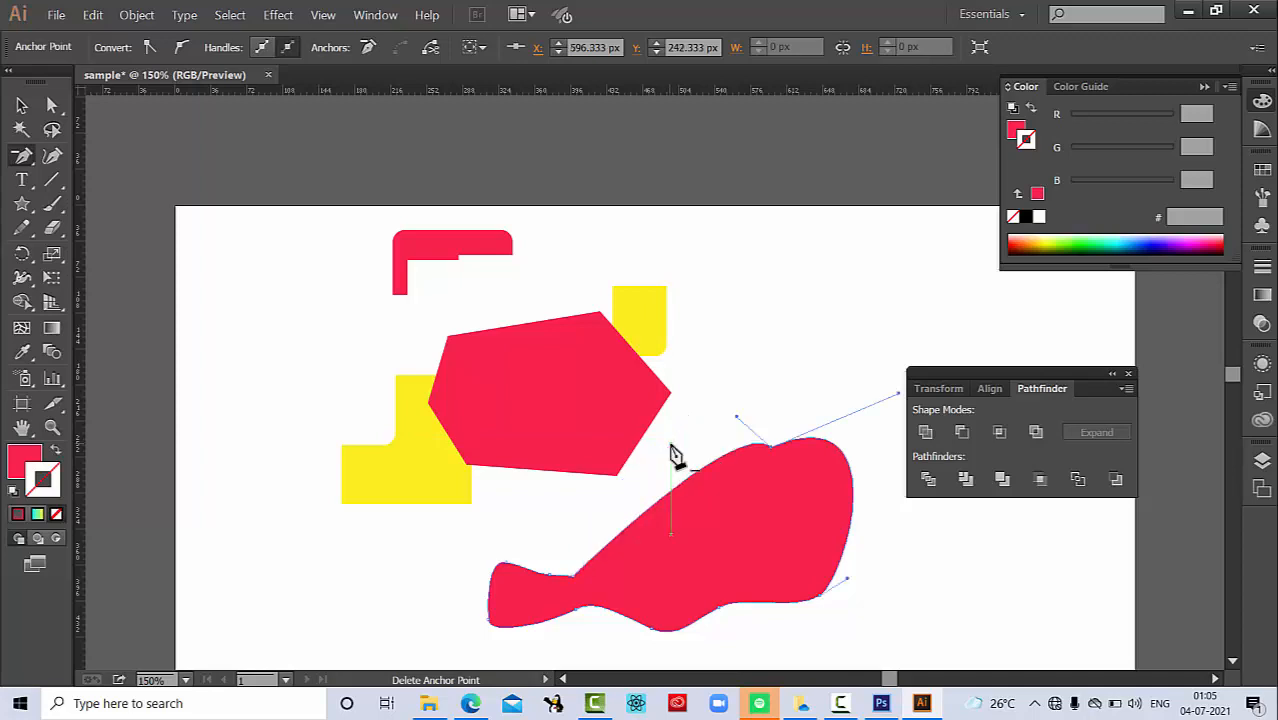
Step: Draw an upward-arching path segment below the large curved shape with the Pen tool, ending at about X 420, Y 523 px
click(24, 158)
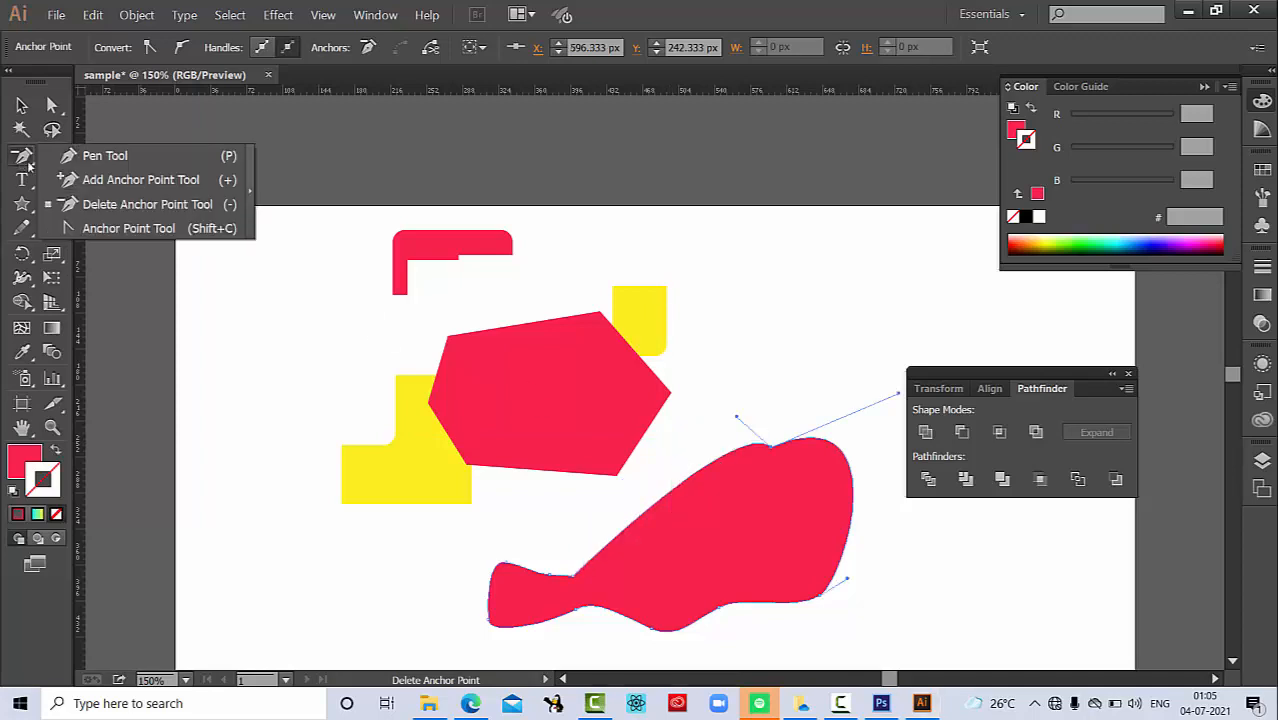
click(100, 156)
scroll(678, 347, down, 2)
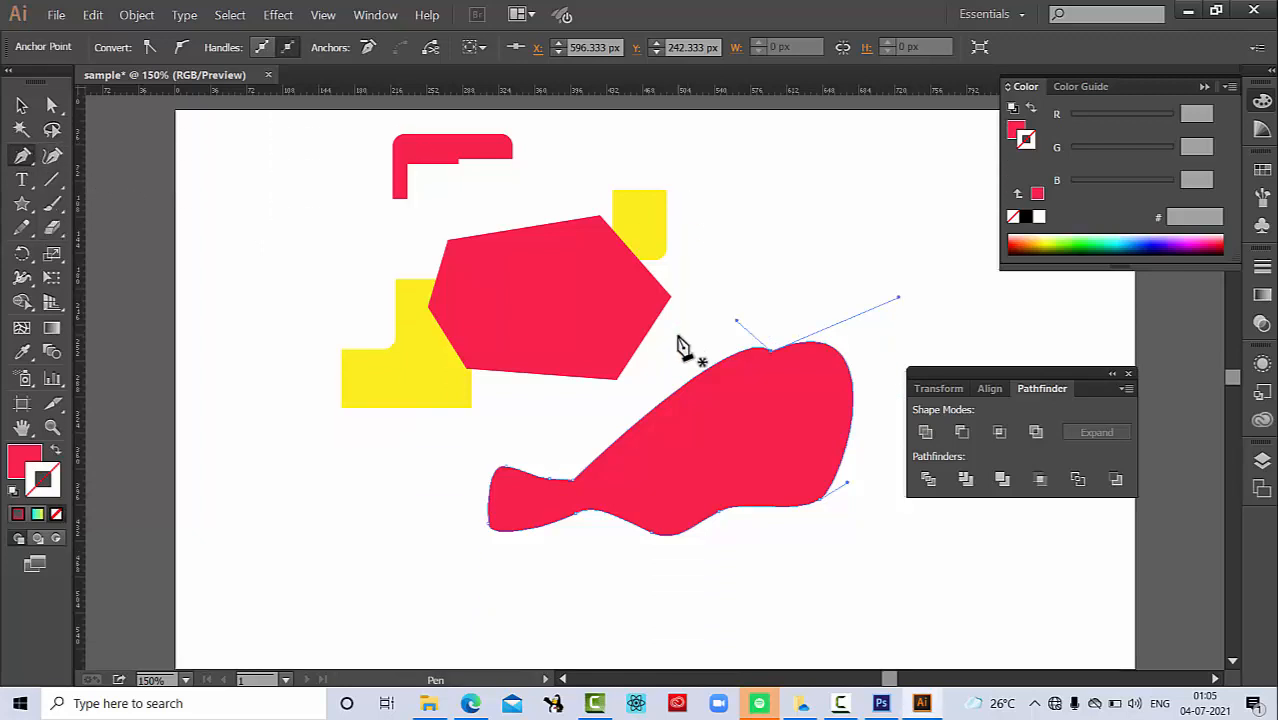
scroll(682, 348, down, 4)
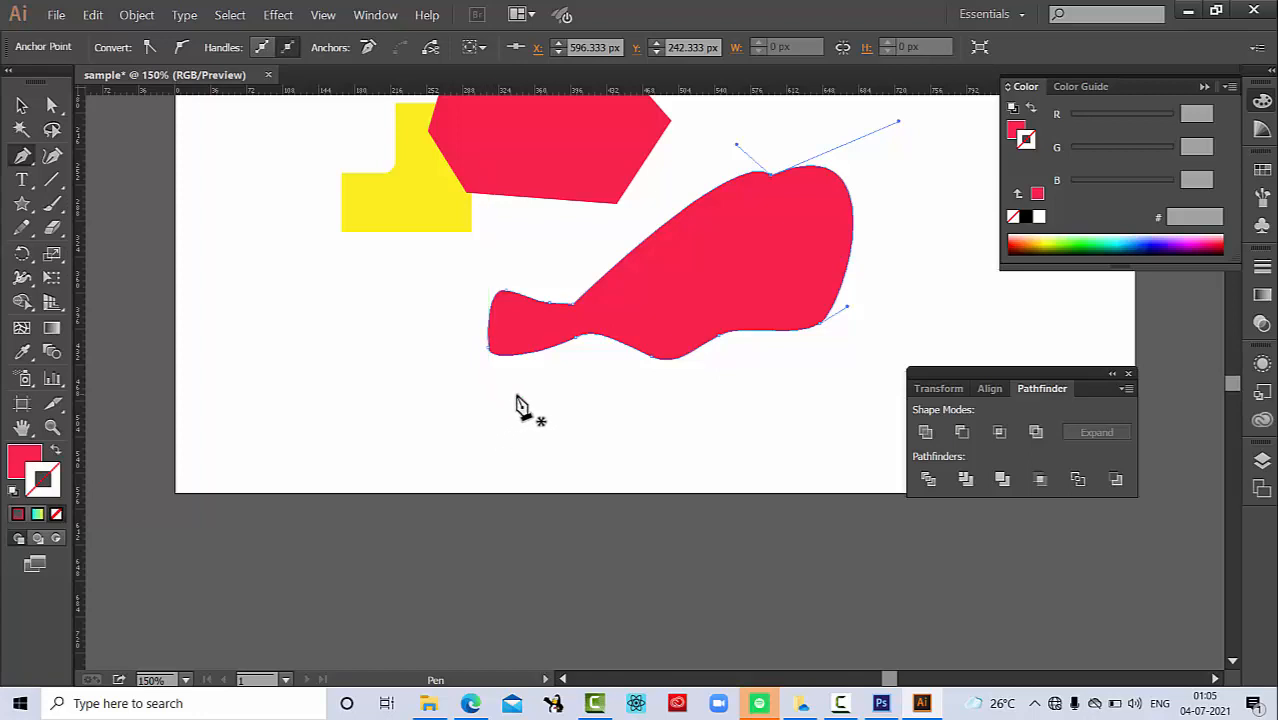
click(440, 456)
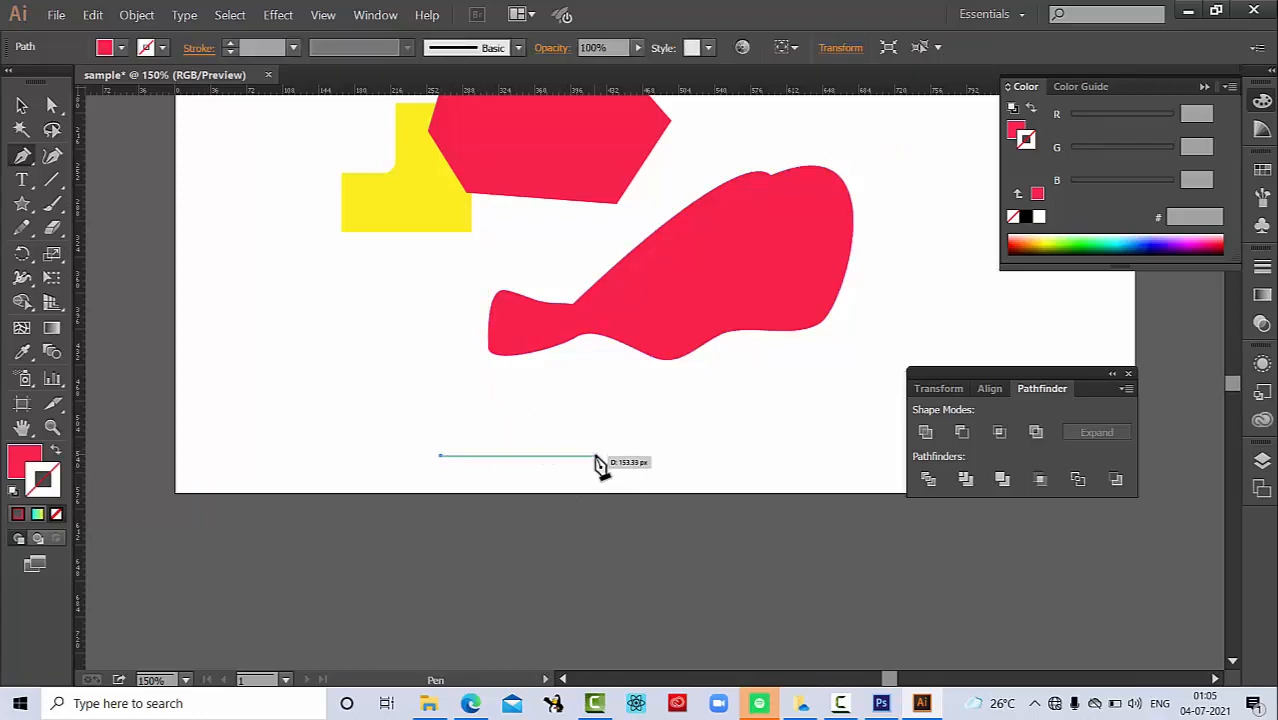
drag(596, 458, 678, 536)
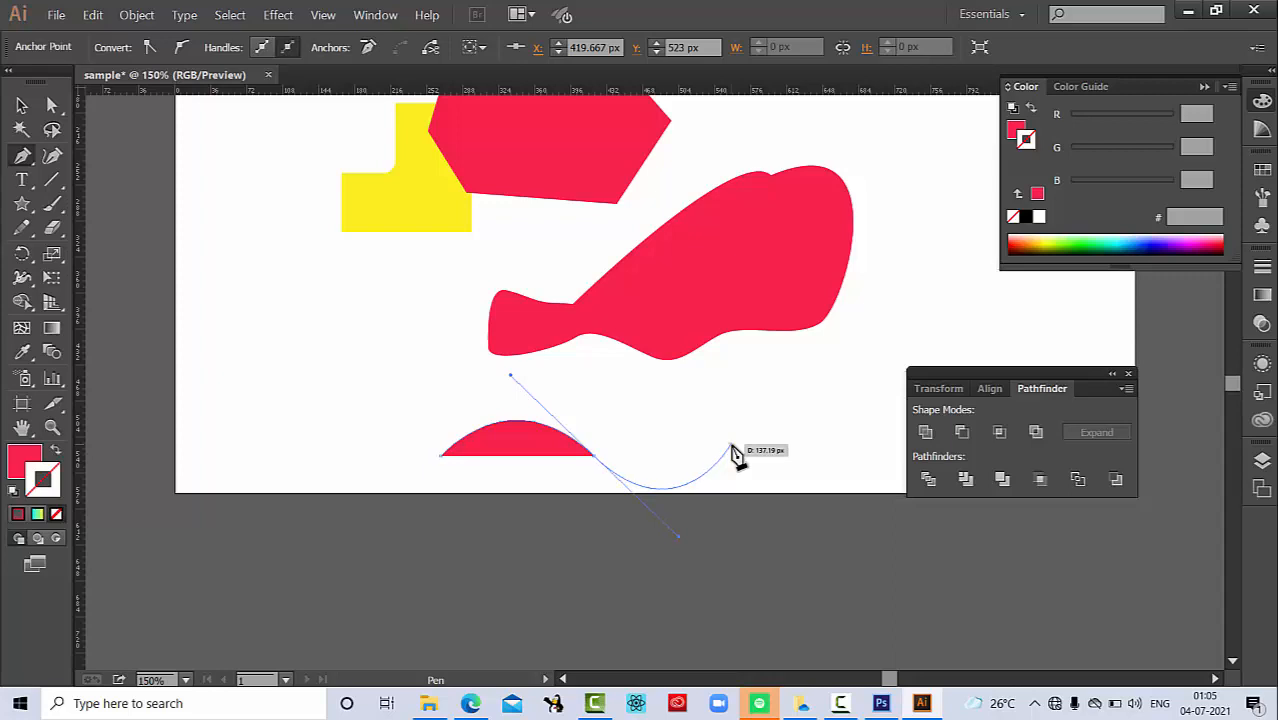
Step: Extend the path with two more upward arches ending at about X 539, Y 520 and X 679, Y 515 px, removing the outgoing handle at each joint
drag(731, 444, 816, 535)
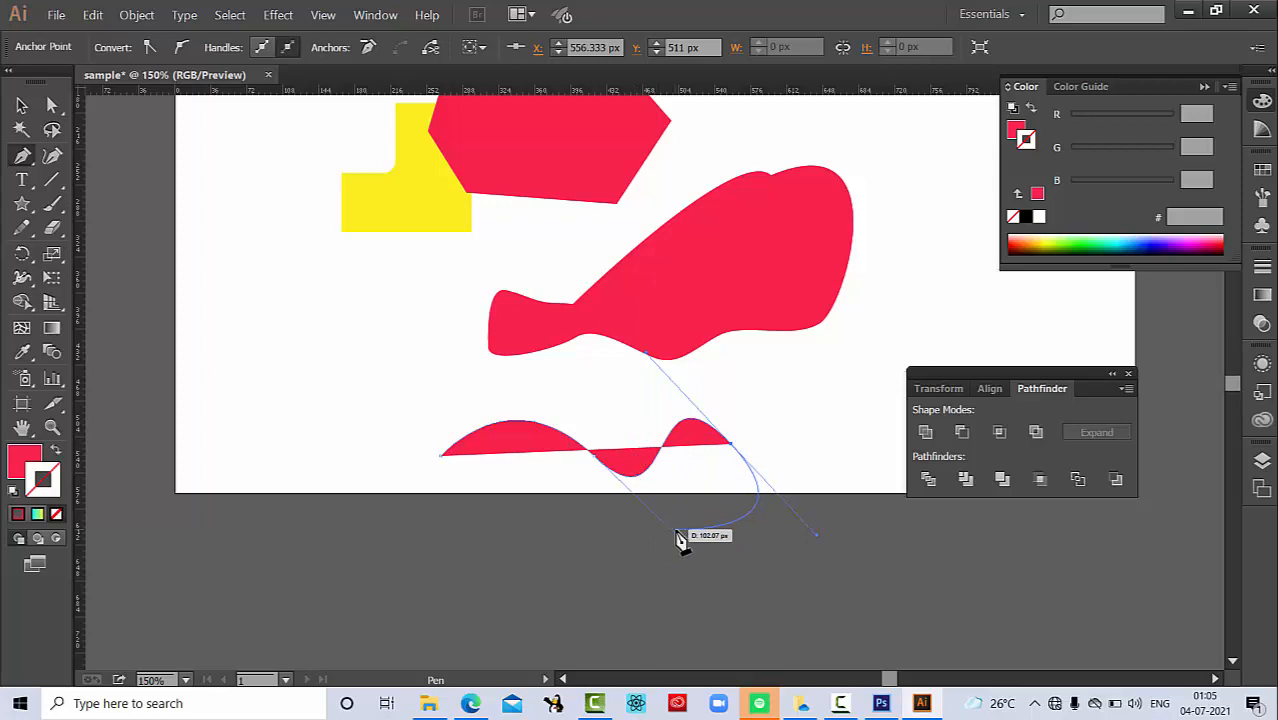
key(ctrl+z)
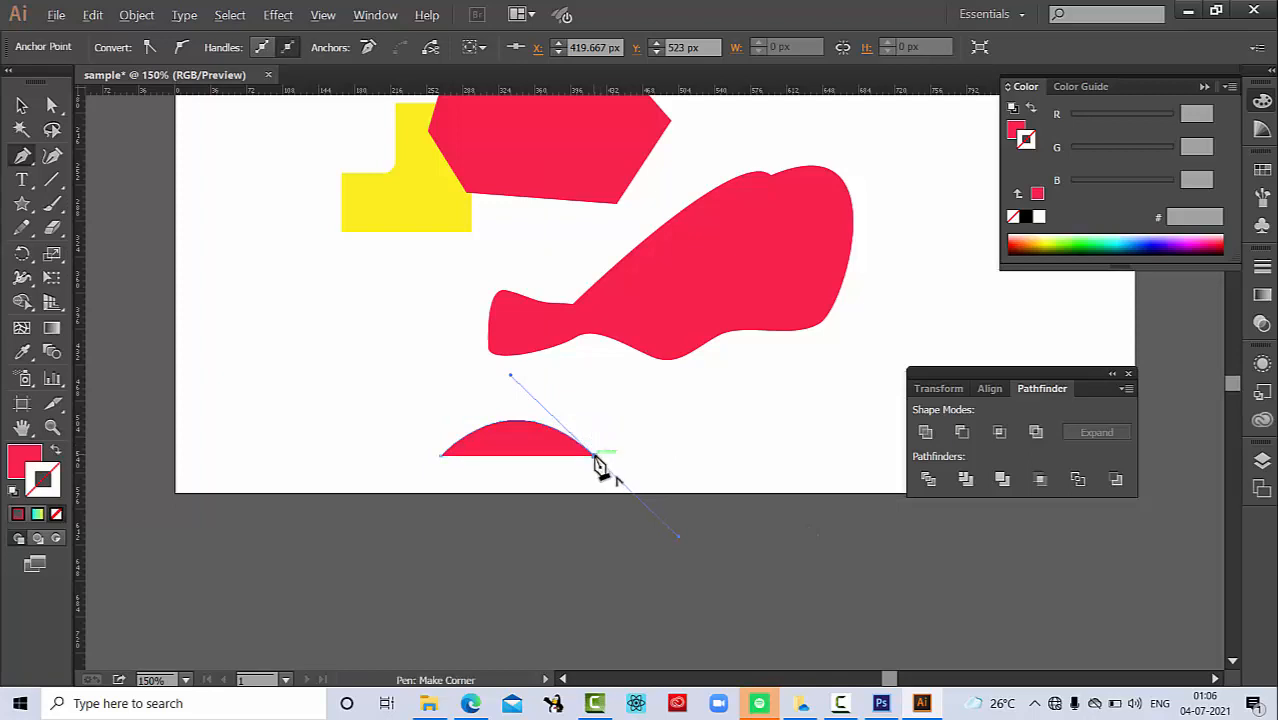
click(594, 457)
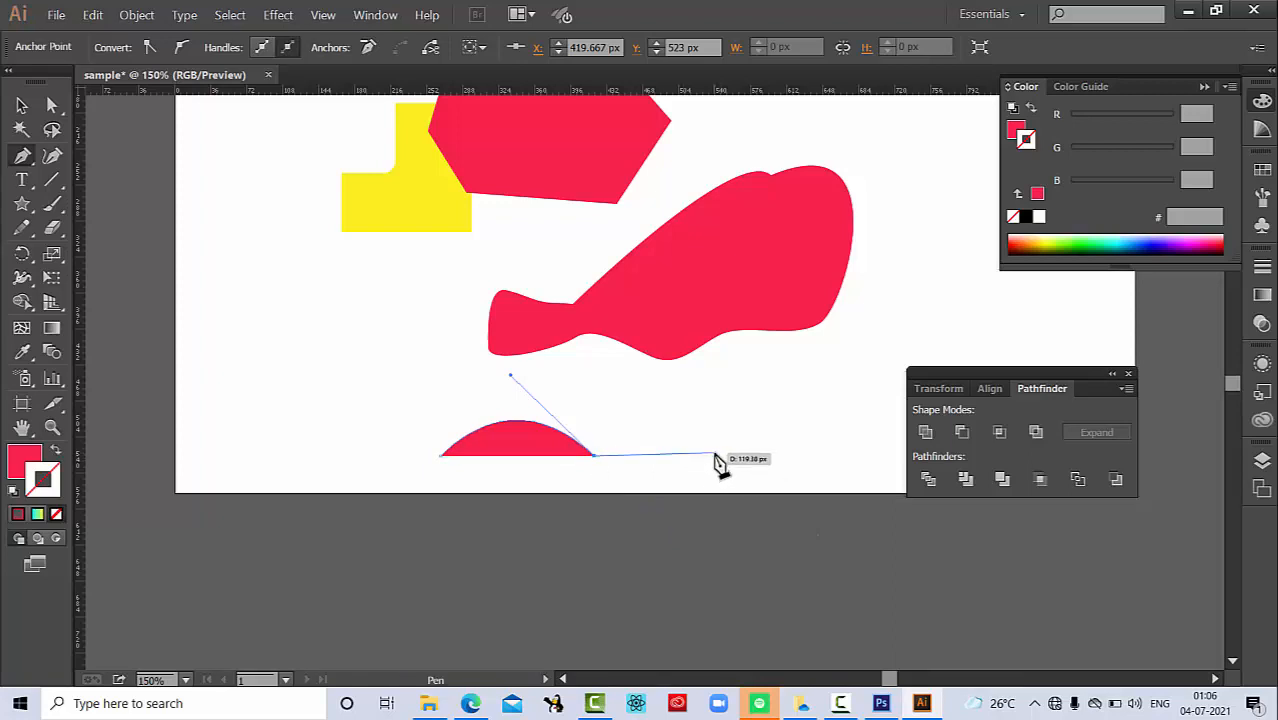
drag(714, 455, 782, 531)
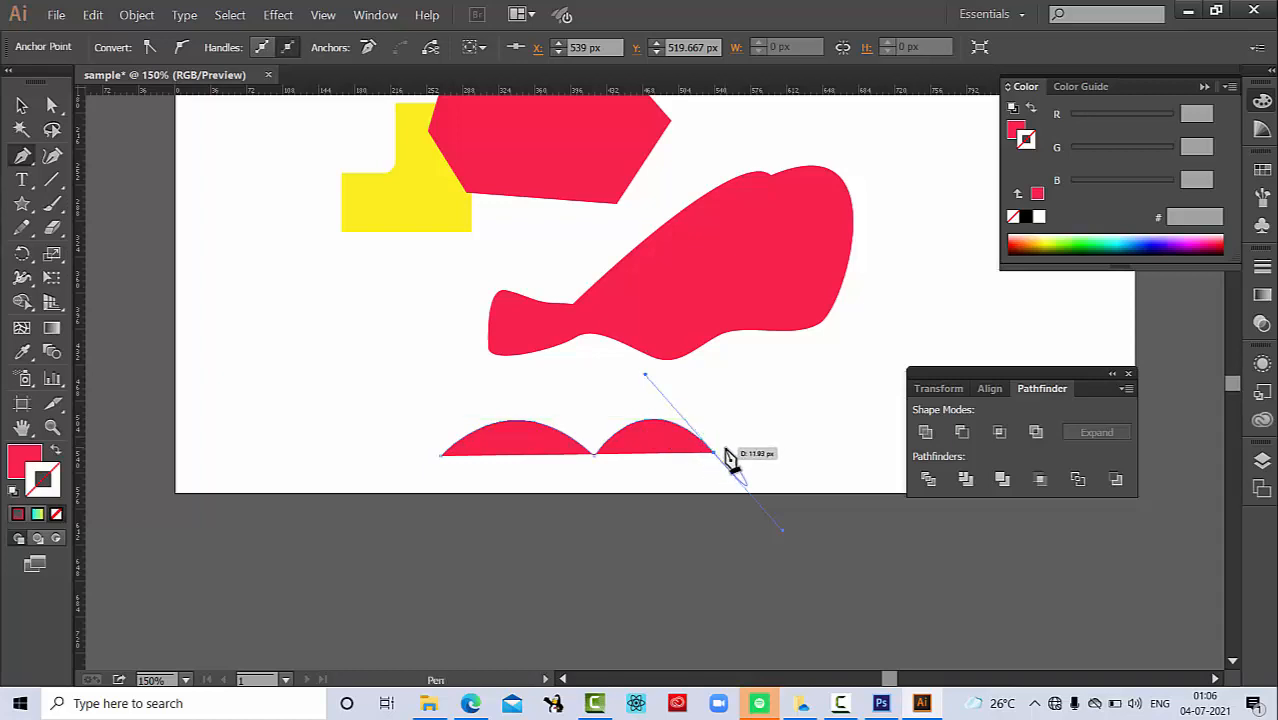
click(714, 456)
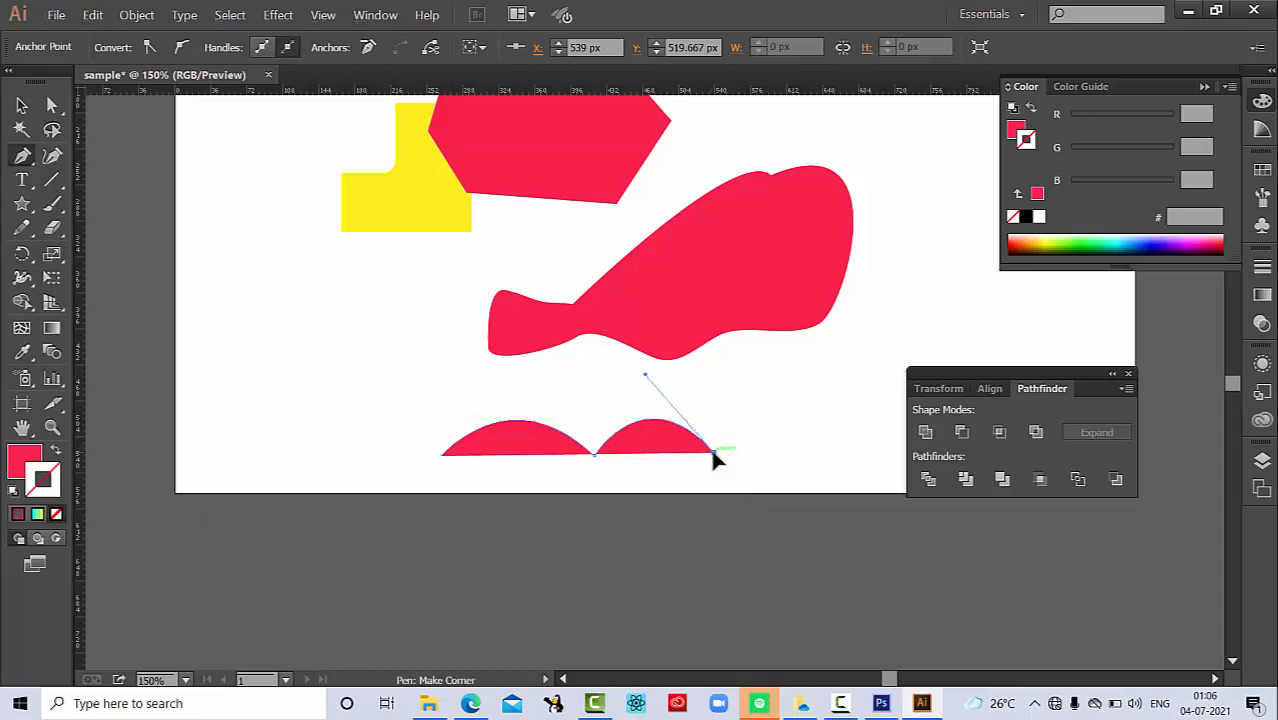
drag(853, 448, 928, 528)
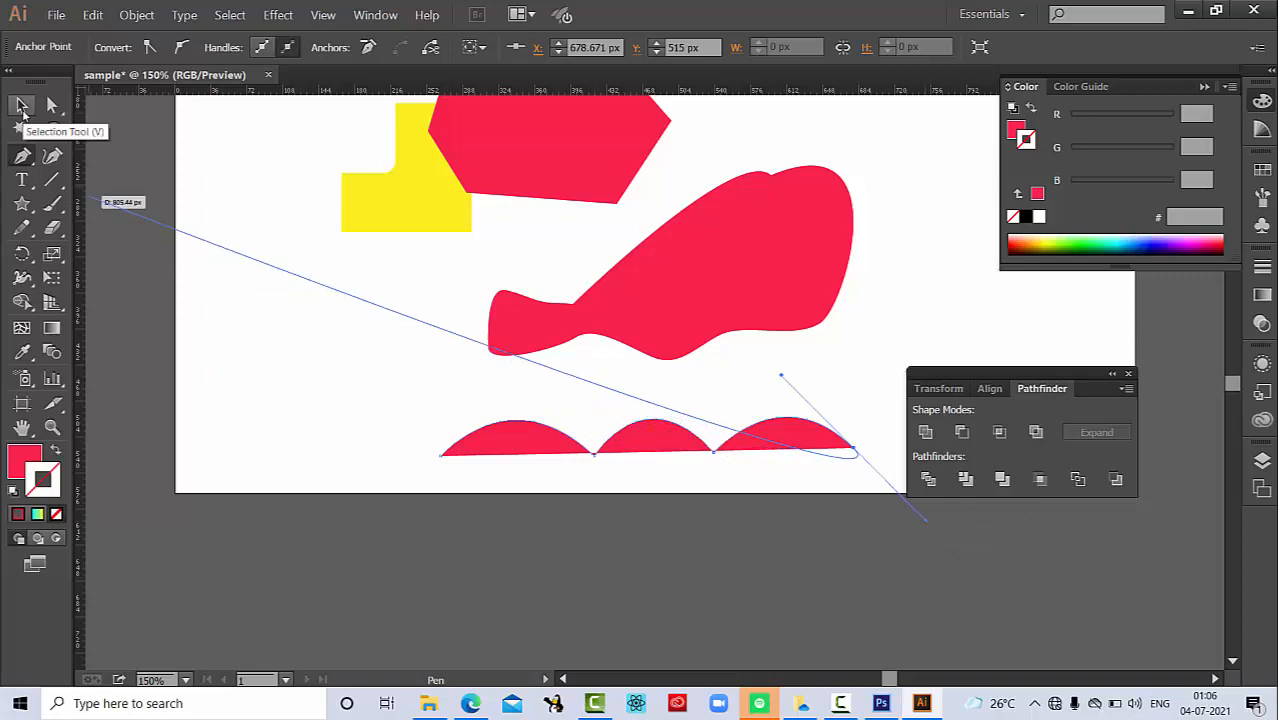
key(Escape)
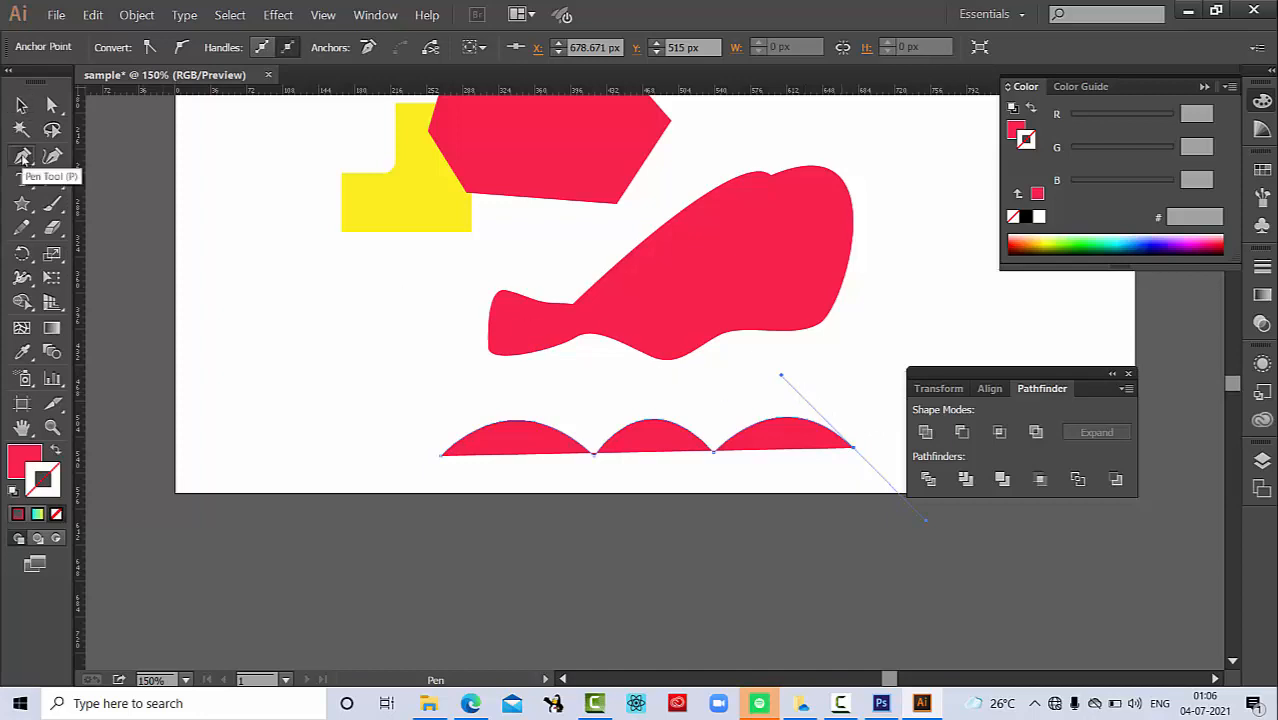
Step: Convert the arched path's last anchor point, at its right end, to a corner with the Anchor Point tool
click(23, 158)
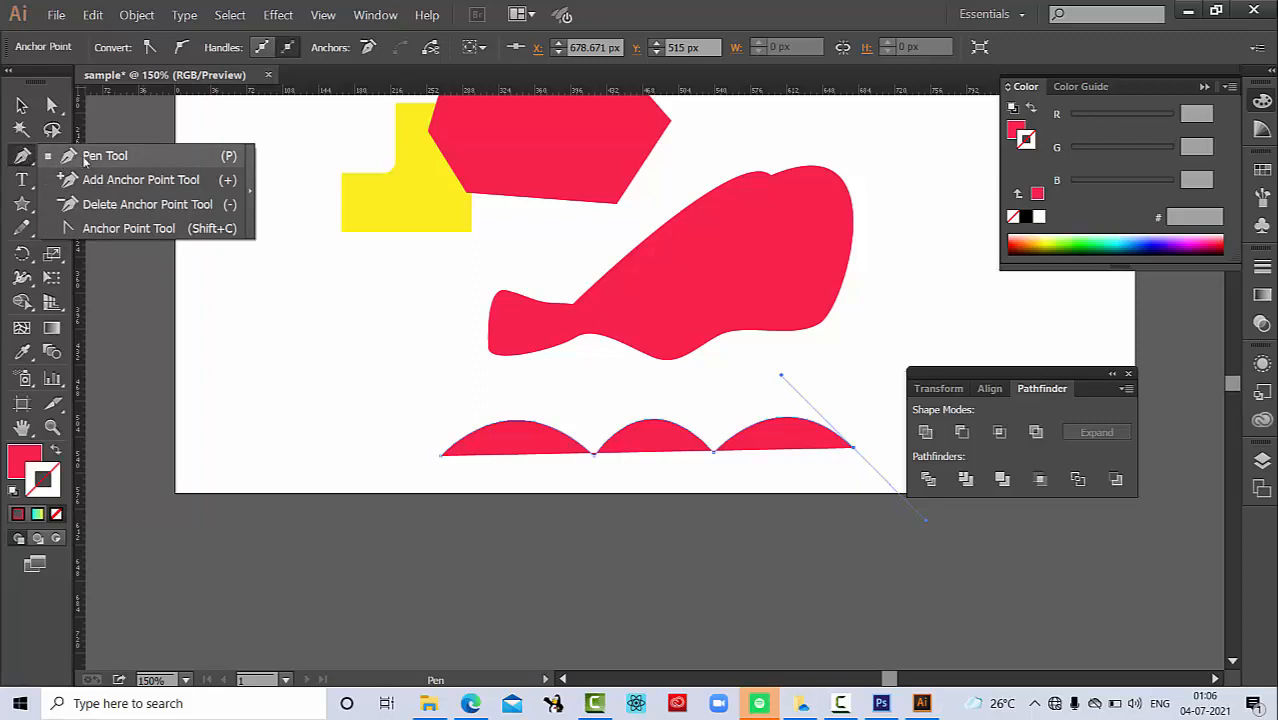
click(113, 229)
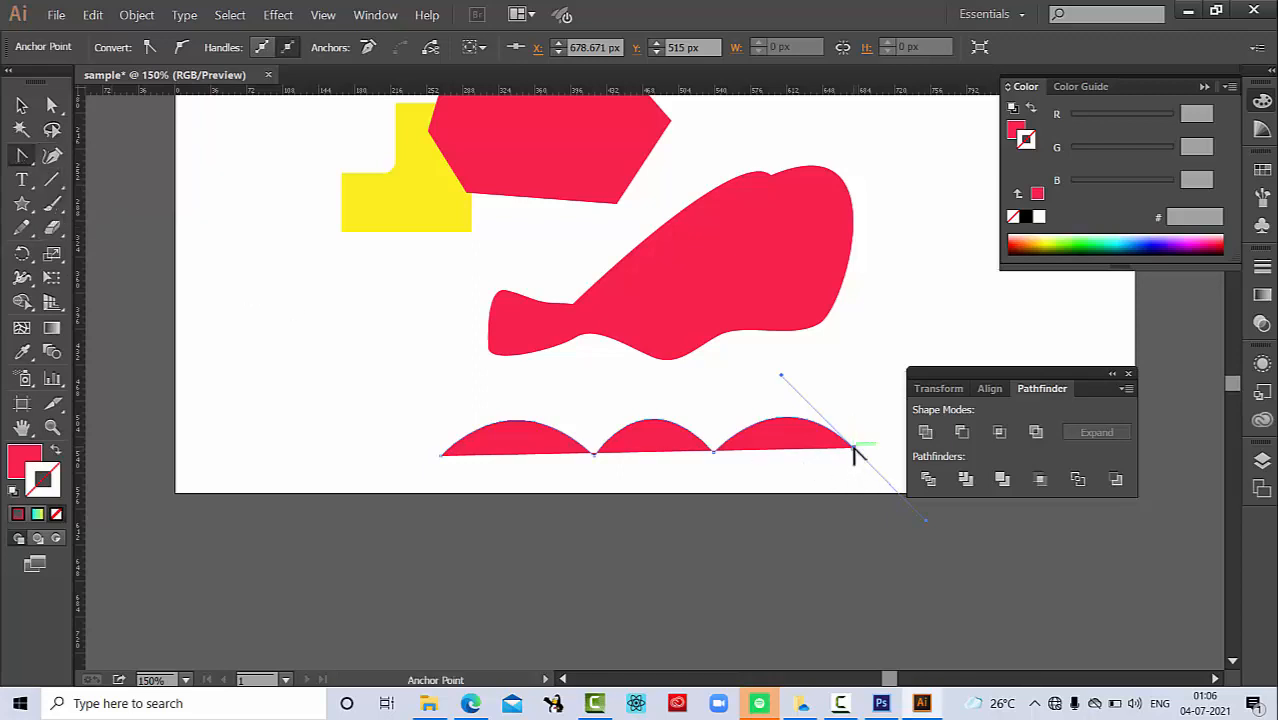
click(853, 450)
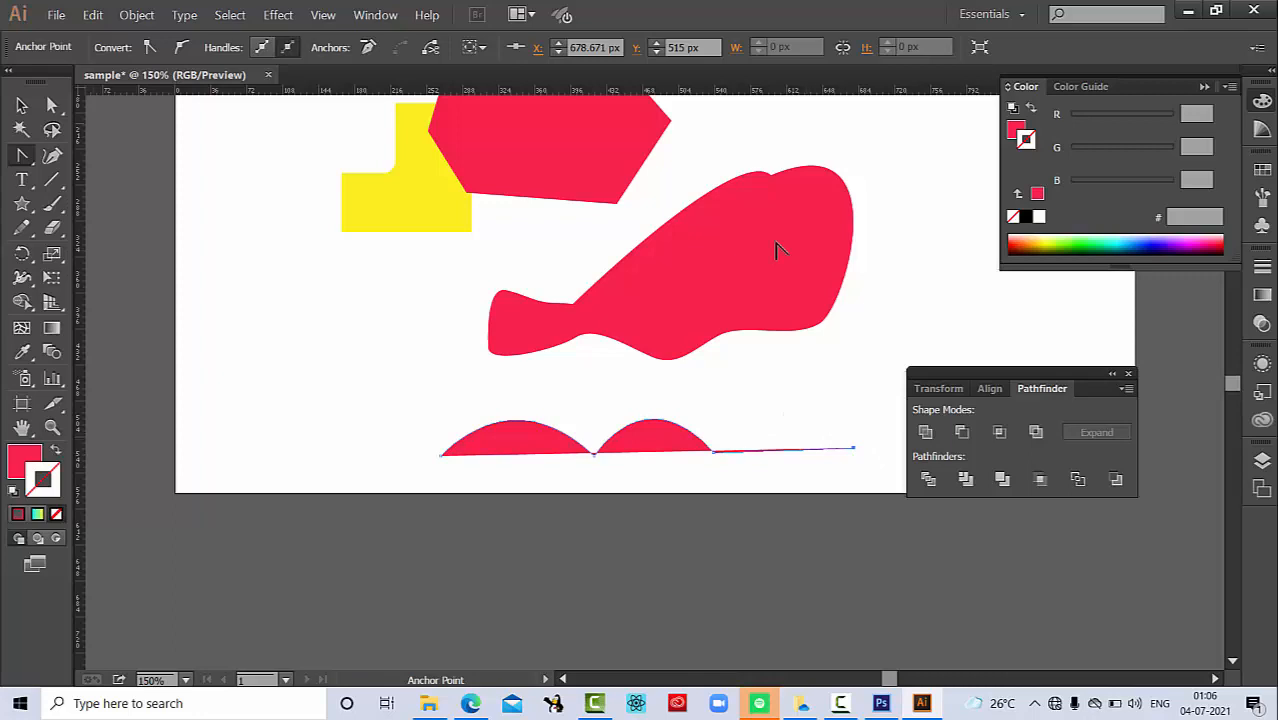
Step: Select the large curved shape and convert its lower-right anchor point to a corner with the Anchor Point tool
key(v)
click(778, 250)
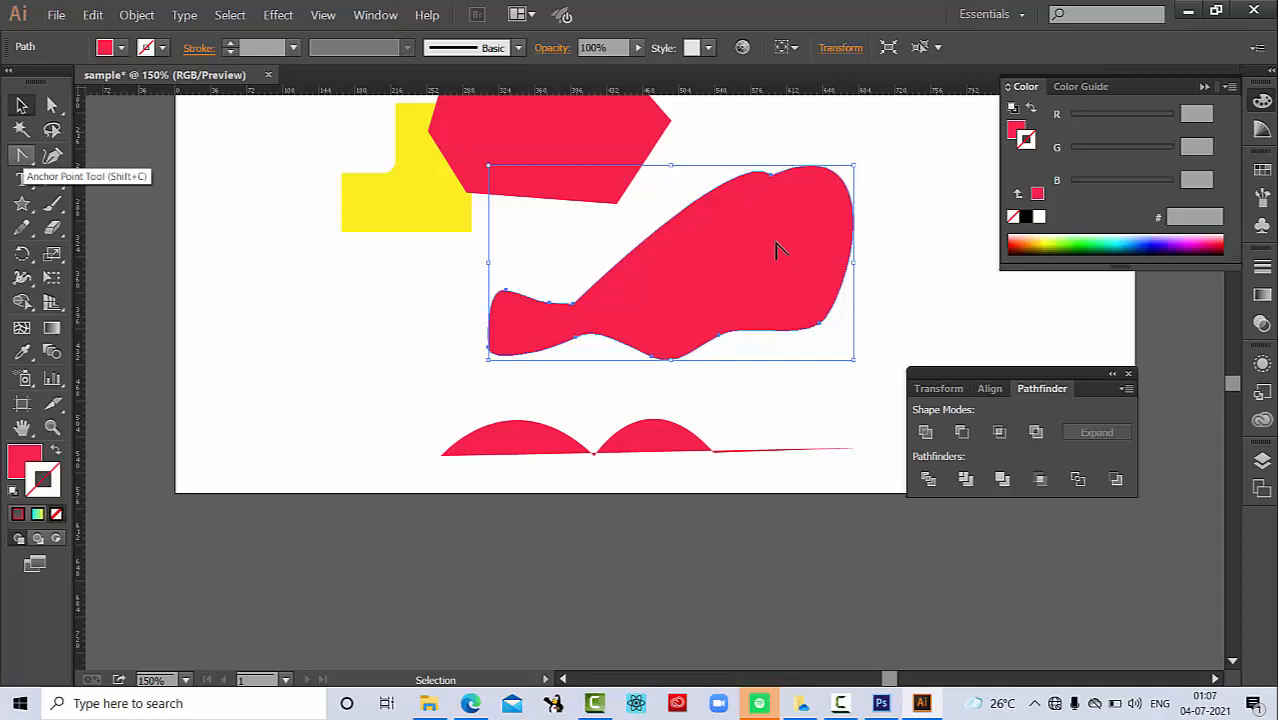
key(shift+c)
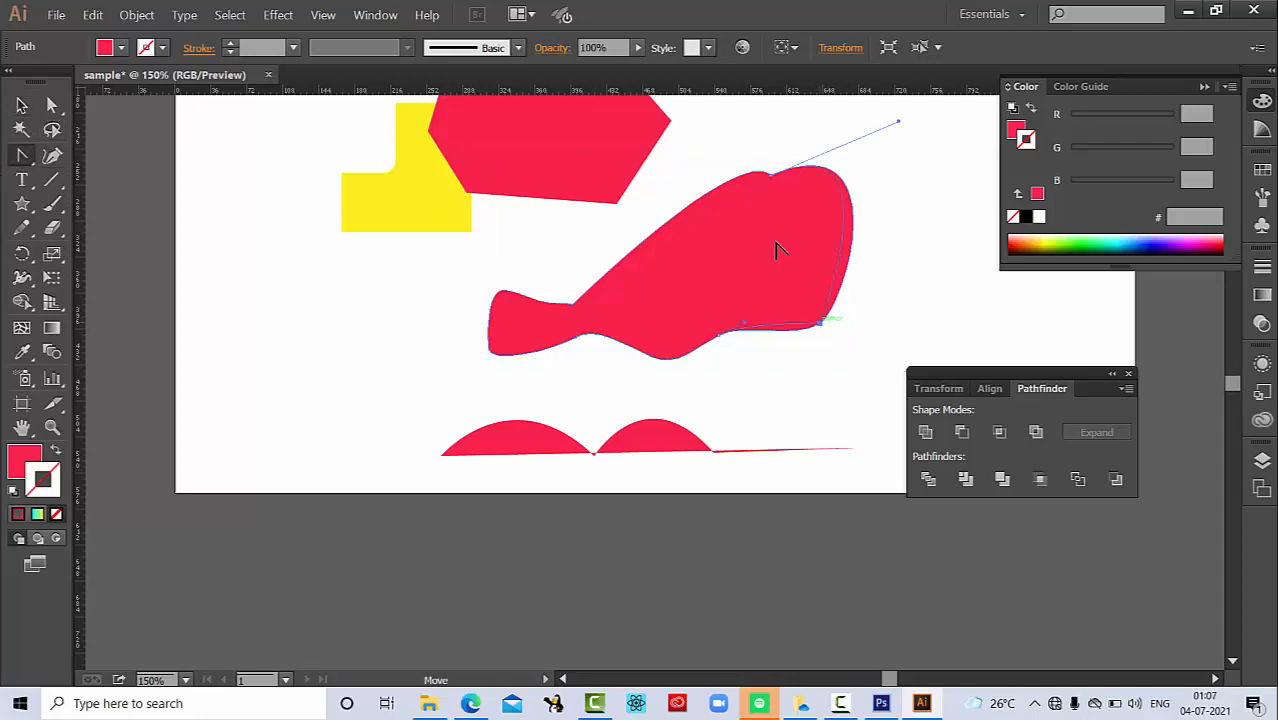
click(820, 322)
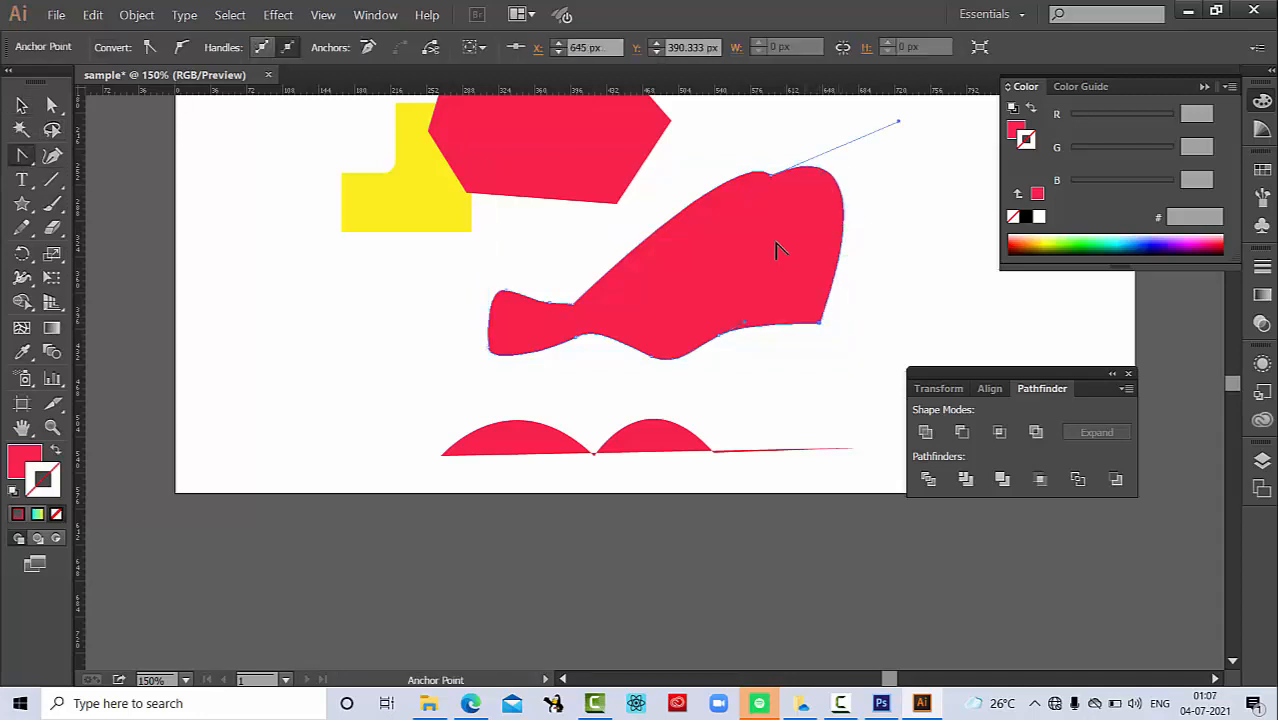